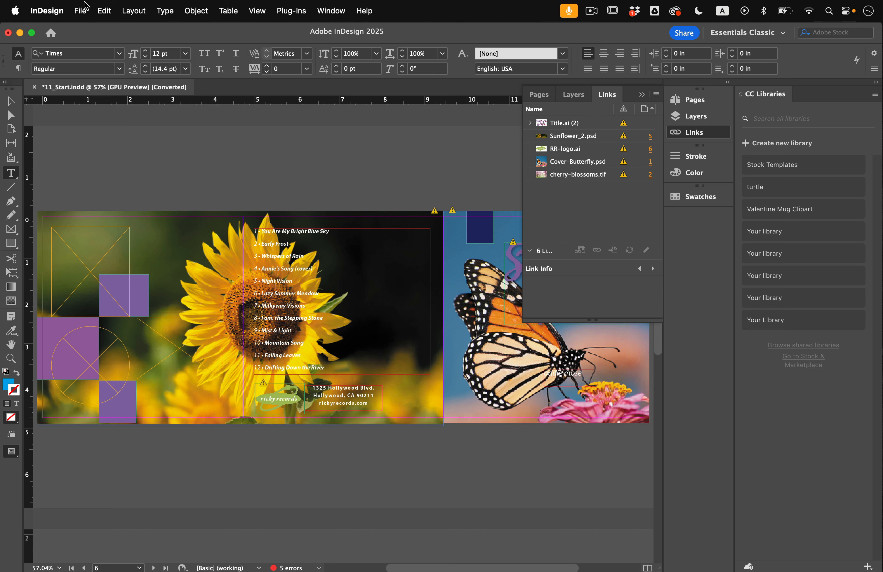
Save the document under the new name 11_CDInsert in the Lesson11 folder
left_click(83, 13)
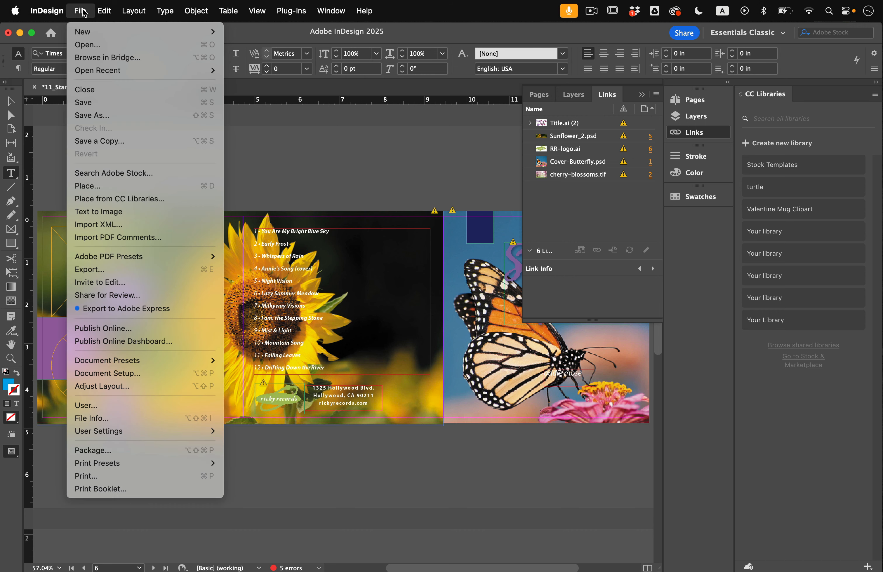
left_click(115, 119)
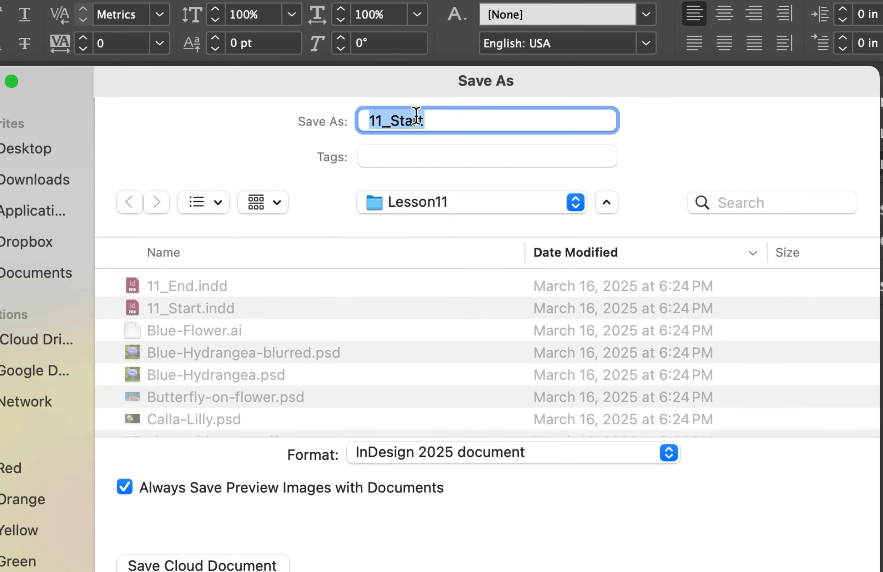
left_click(416, 119)
key("Right")
key("BackSpace")
key("BackSpace")
key("BackSpace")
key("BackSpace")
key("BackSpace")
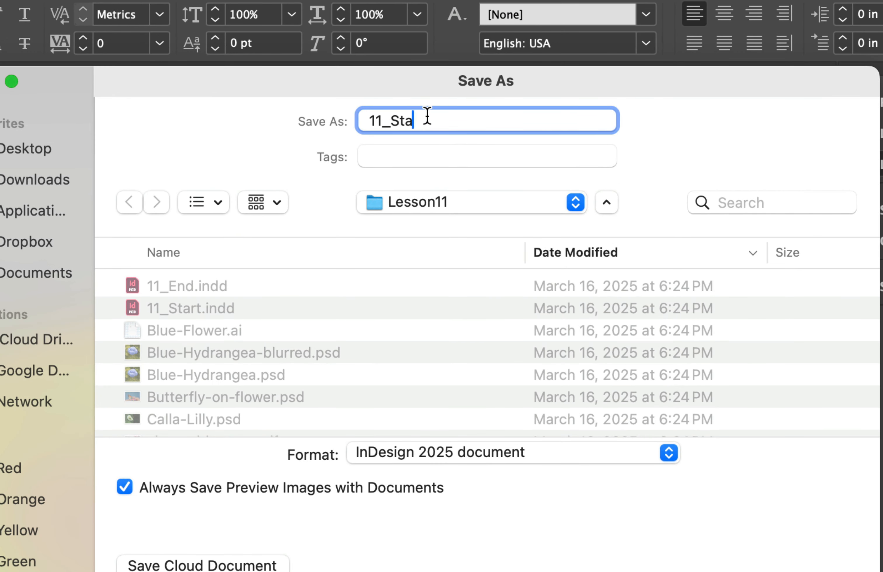
type("CDInsert")
key("Return")
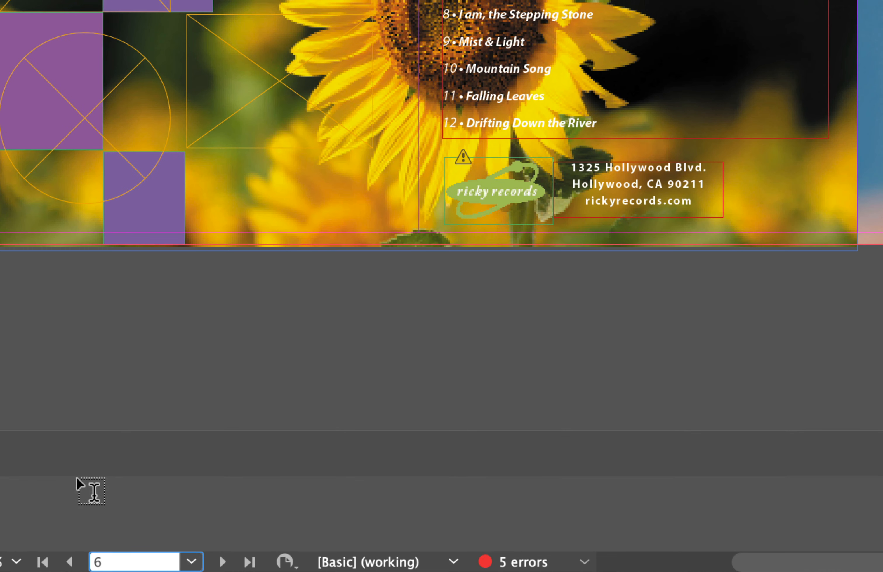
Go to page 1 and select the "Songs of the Garden" title graphic on the cover
left_click(185, 552)
left_click(151, 428)
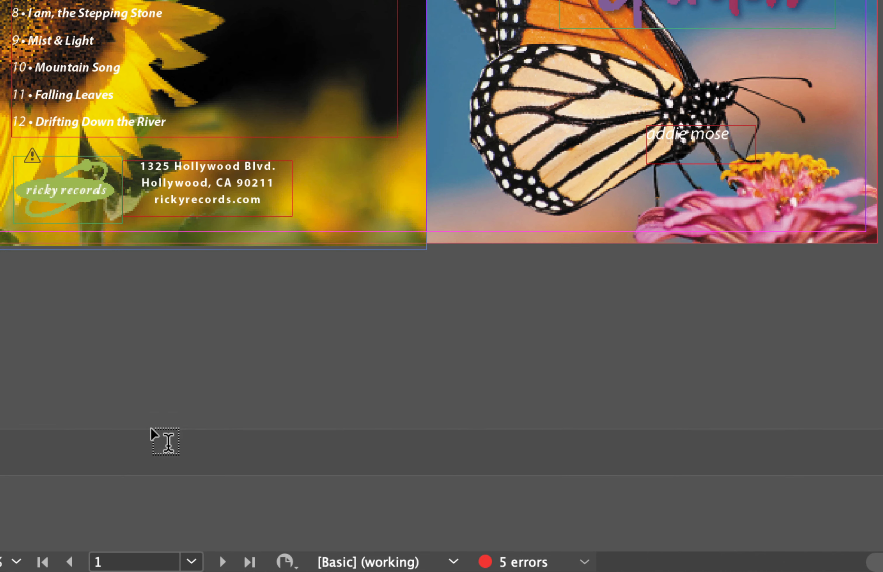
scroll(349, 377, "up", 5)
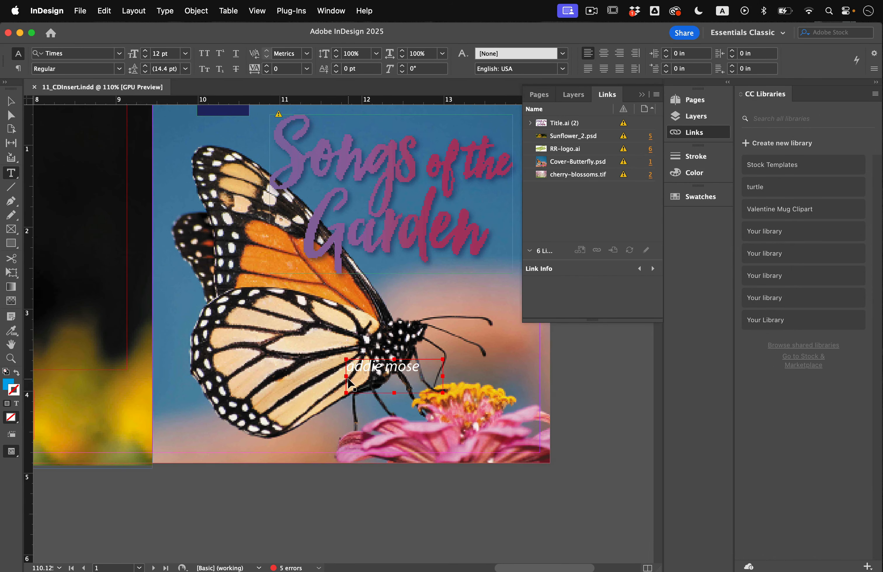
left_click(10, 104)
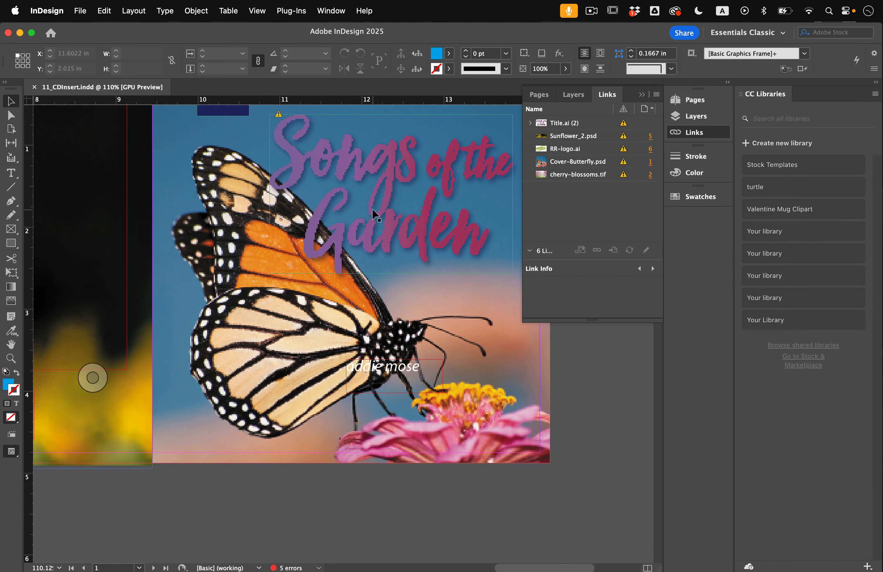
left_click(446, 145)
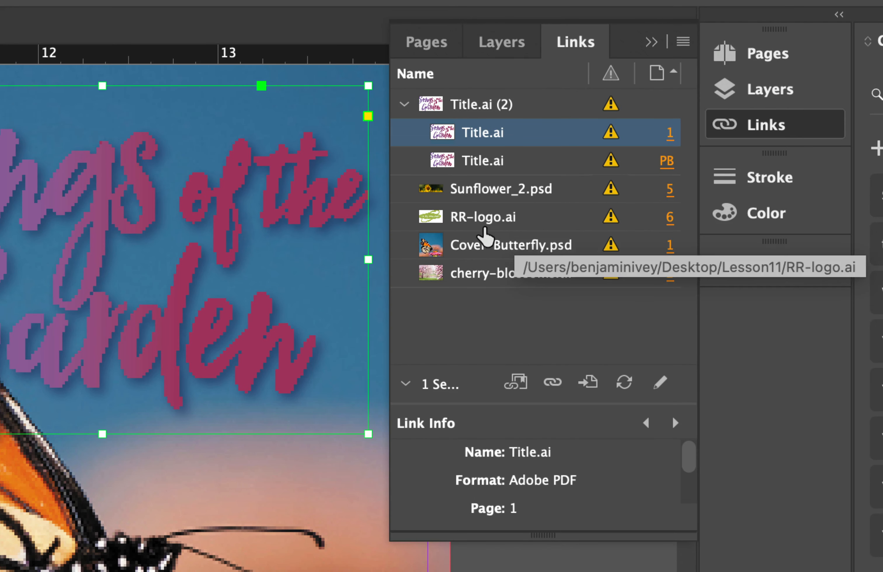
Jump to the linked RR-logo.ai graphic and enlarge the link information area to read all of its details
left_click(542, 220)
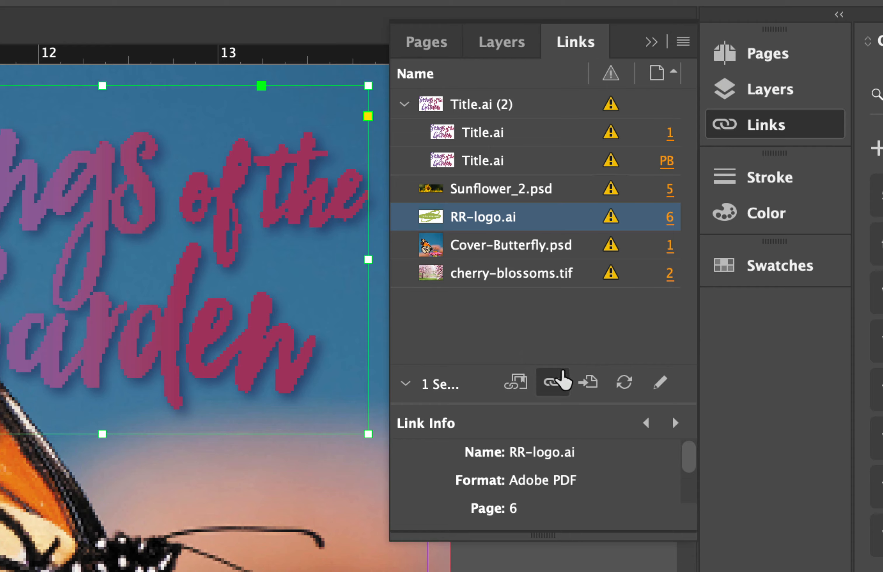
left_click(590, 387)
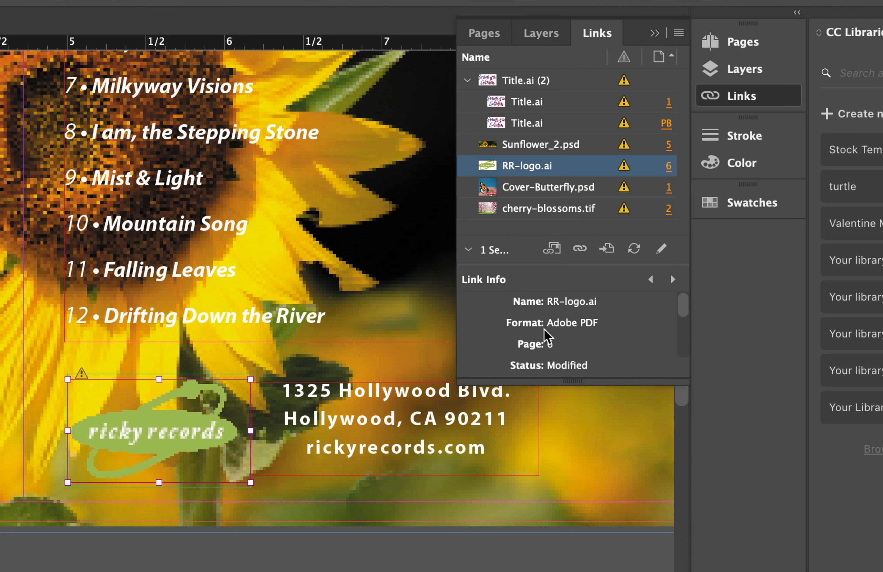
left_click_drag(580, 379, 590, 555)
scroll(588, 480, "down", 2)
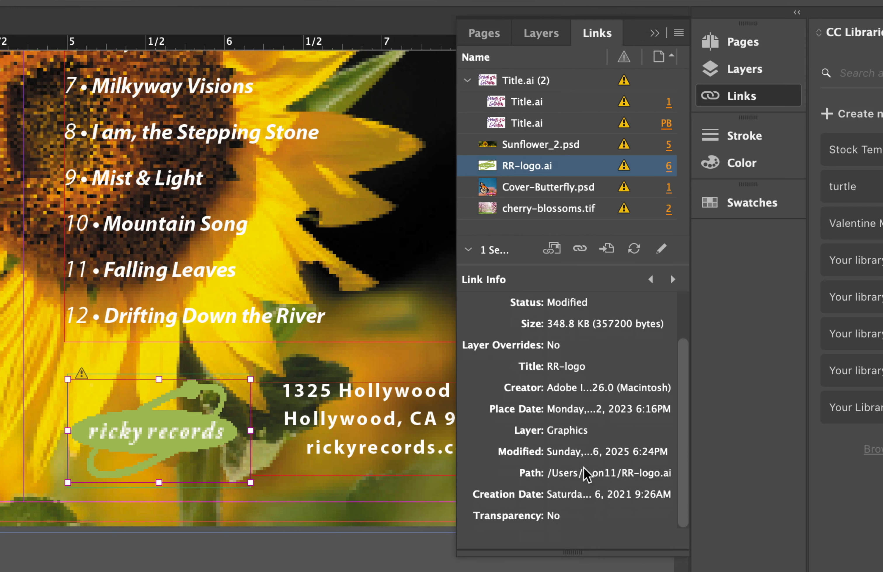
scroll(587, 475, "up", 2)
scroll(587, 473, "down", 3)
left_click_drag(455, 223, 360, 233)
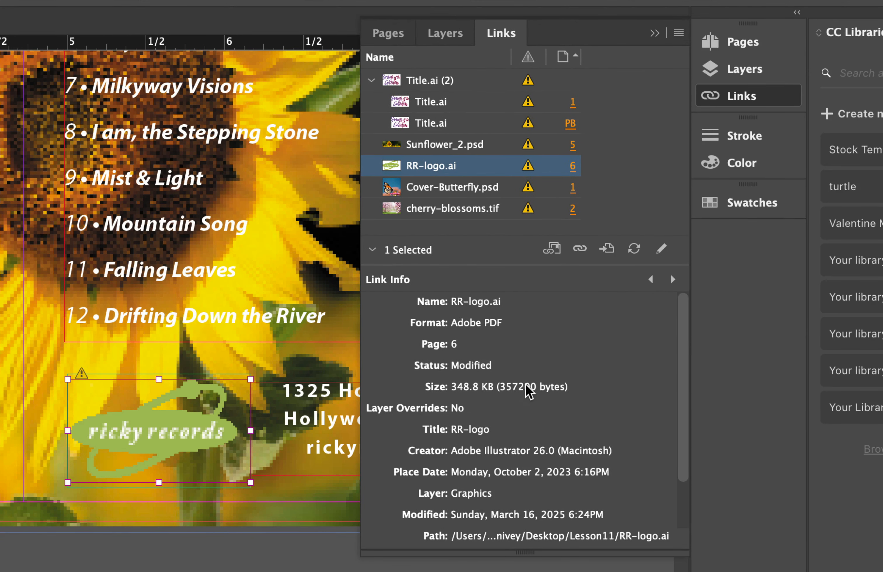
scroll(530, 390, "down", 3)
scroll(529, 390, "up", 3)
Cycle through the link information of the placed files, ending on Cover-Butterfly.psd with its details expanded
left_click(672, 279)
left_click(673, 280)
left_click(672, 280)
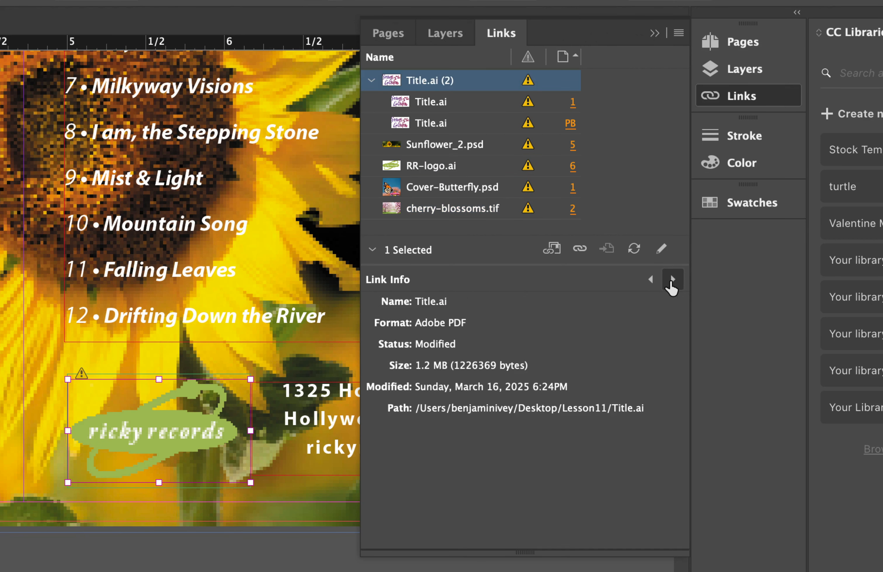
left_click(672, 279)
left_click(672, 279)
left_click(672, 280)
left_click(672, 279)
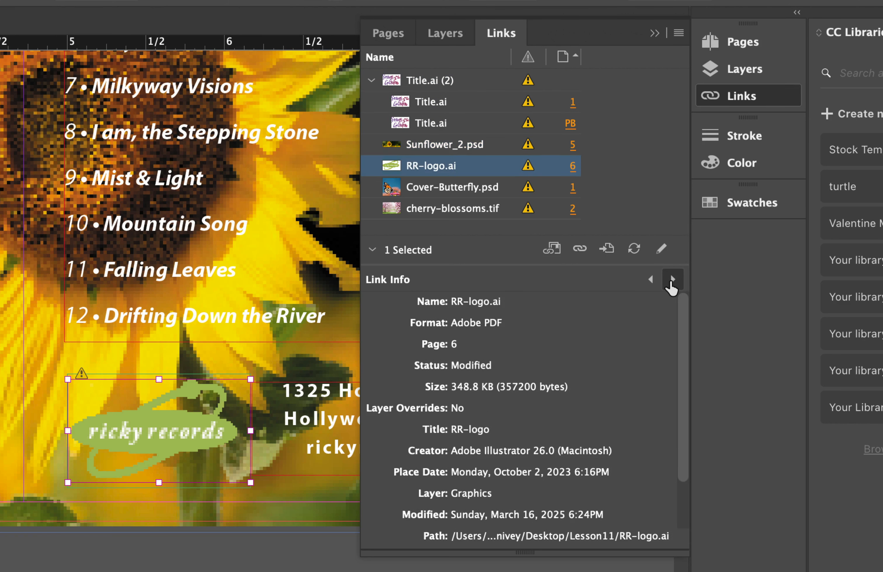
left_click(672, 280)
left_click(372, 251)
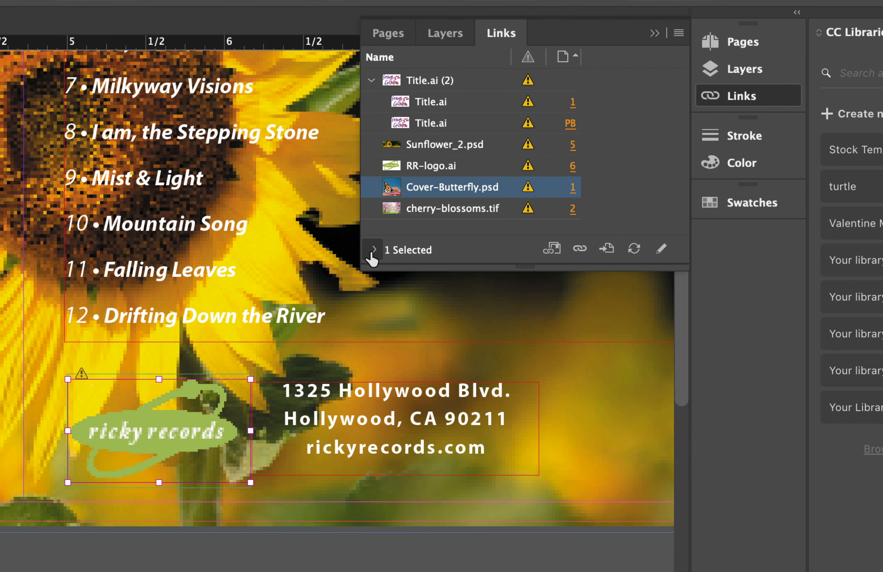
left_click(372, 251)
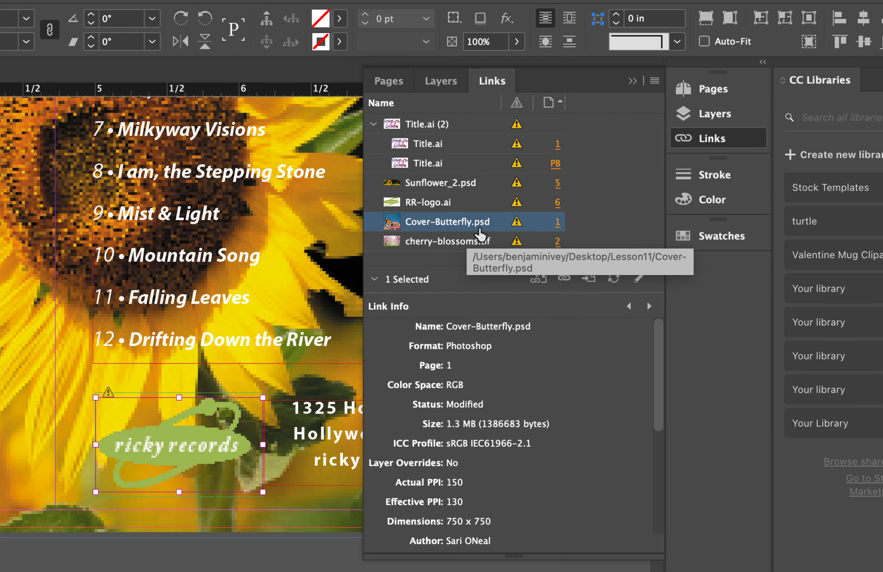
Reveal the source file of Cover-Butterfly.psd in Finder, then close the Finder window and return to the document
left_click(654, 81)
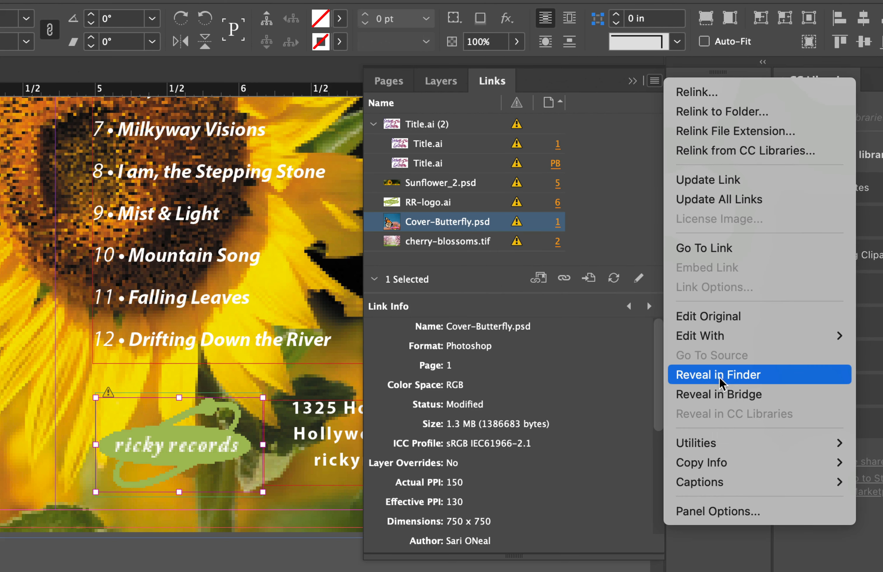
left_click(758, 376)
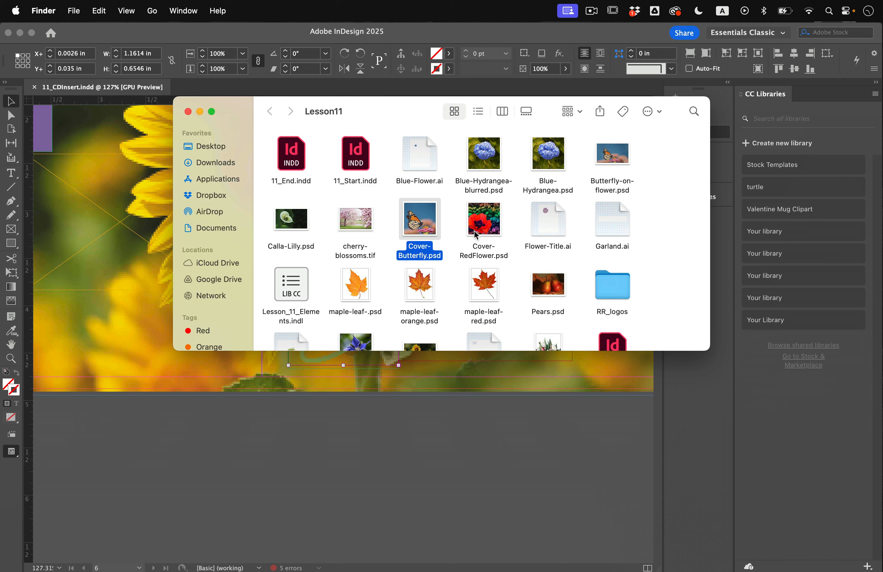
left_click(188, 112)
left_click(413, 415)
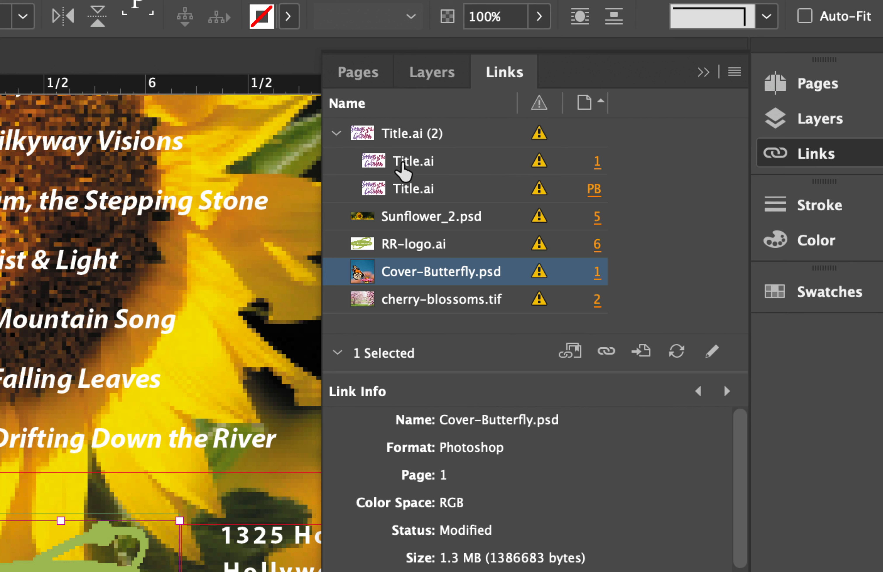
Go to the Title.ai instance on page 1 and update its modified link
left_click(462, 161)
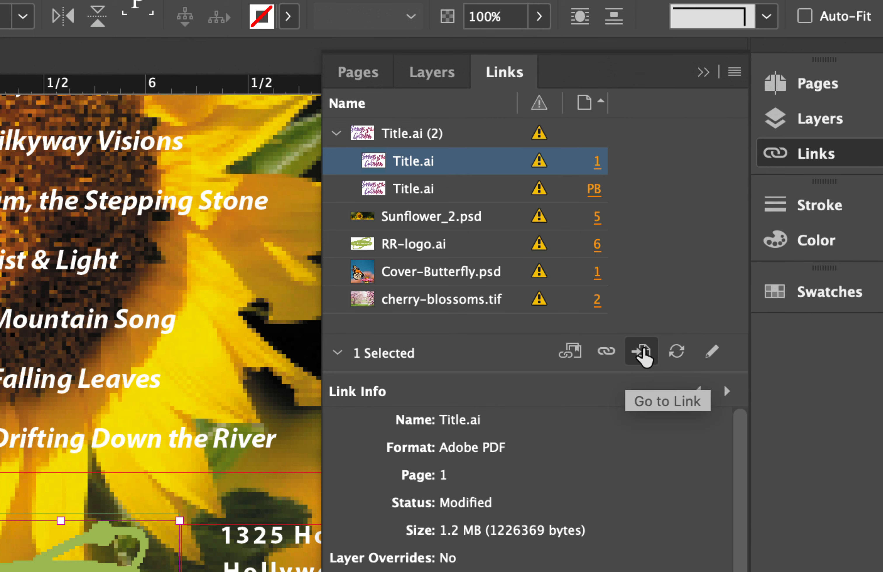
left_click(642, 353)
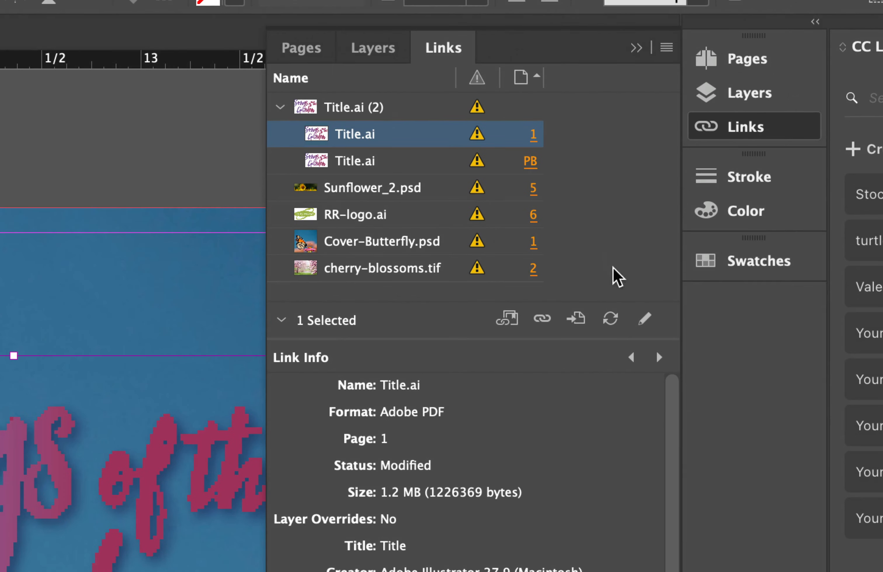
left_click(613, 319)
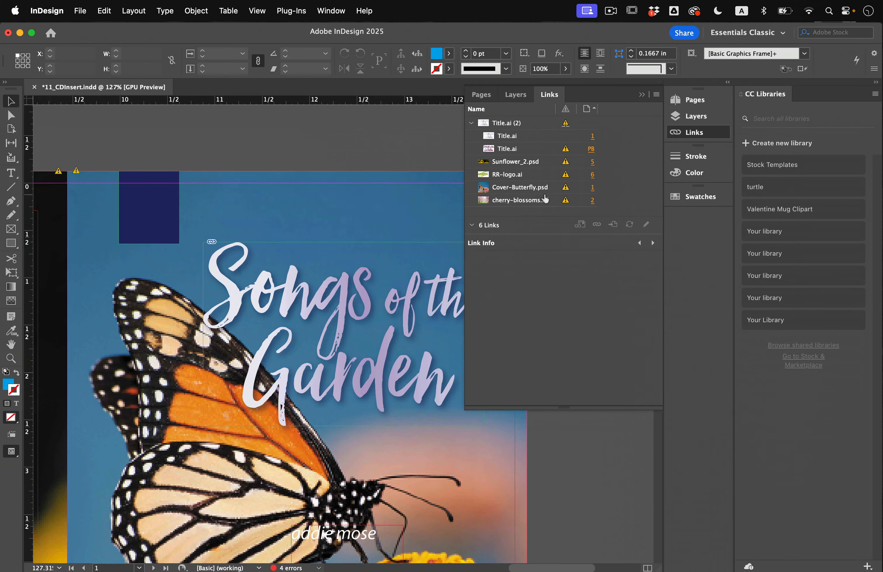
left_click(344, 333)
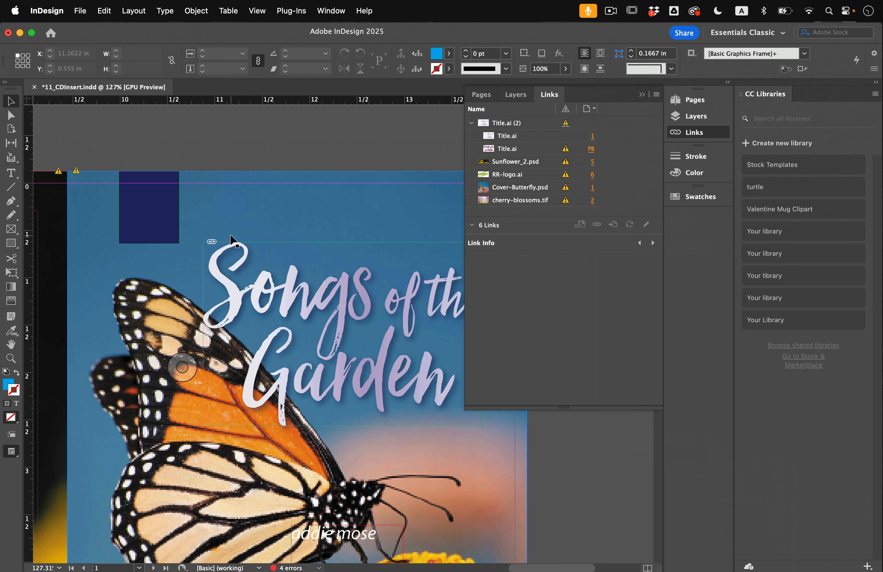
Update the modified Cover-Butterfly.psd through its warning badge on the page, and update all remaining modified links
left_click(512, 189)
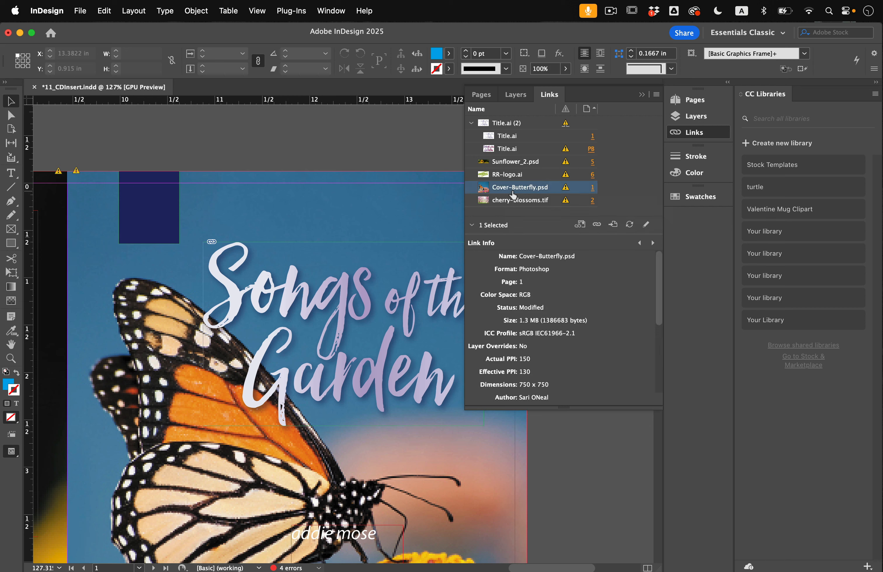
scroll(233, 435, "down", 5)
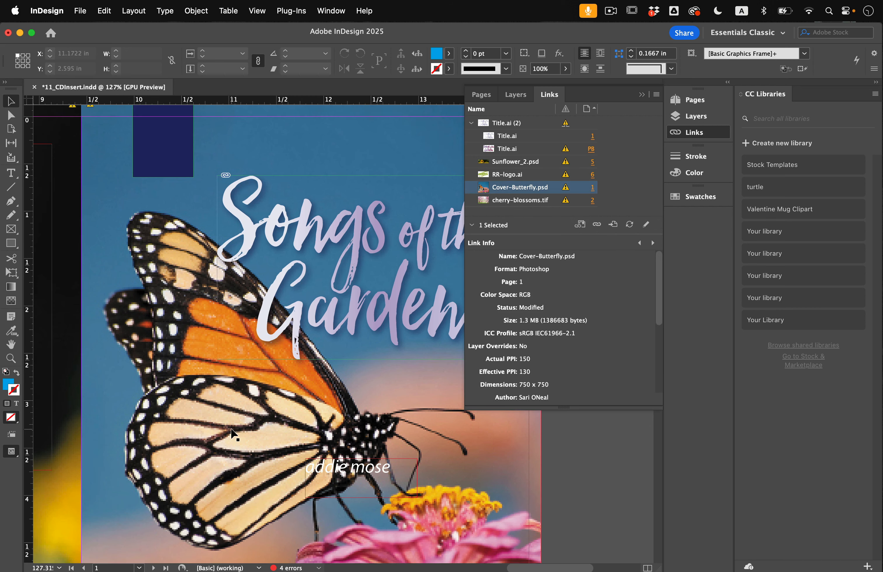
scroll(212, 423, "up", 5)
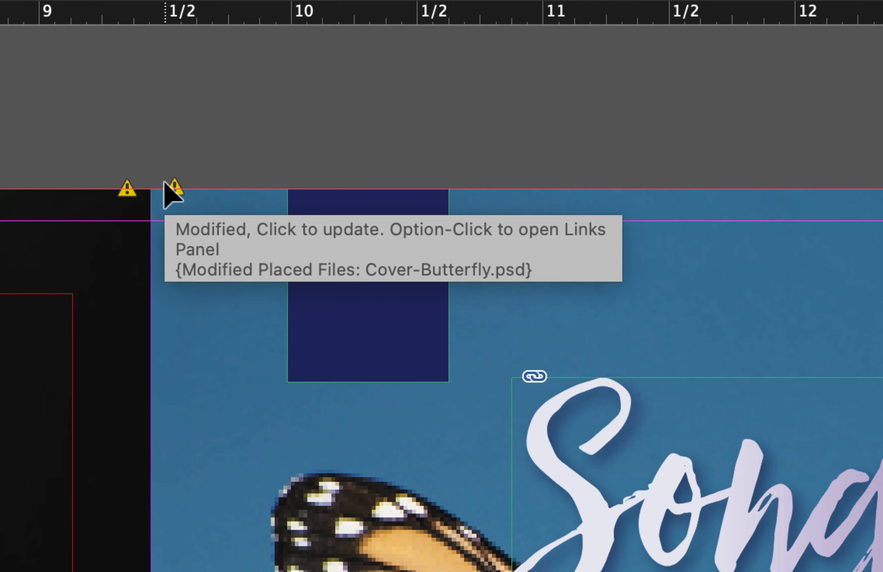
left_click(172, 186)
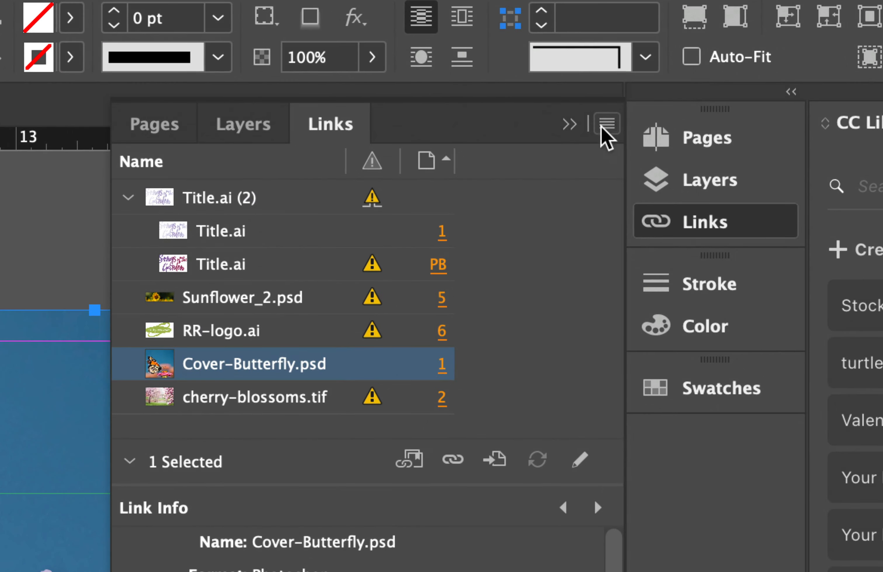
left_click(607, 124)
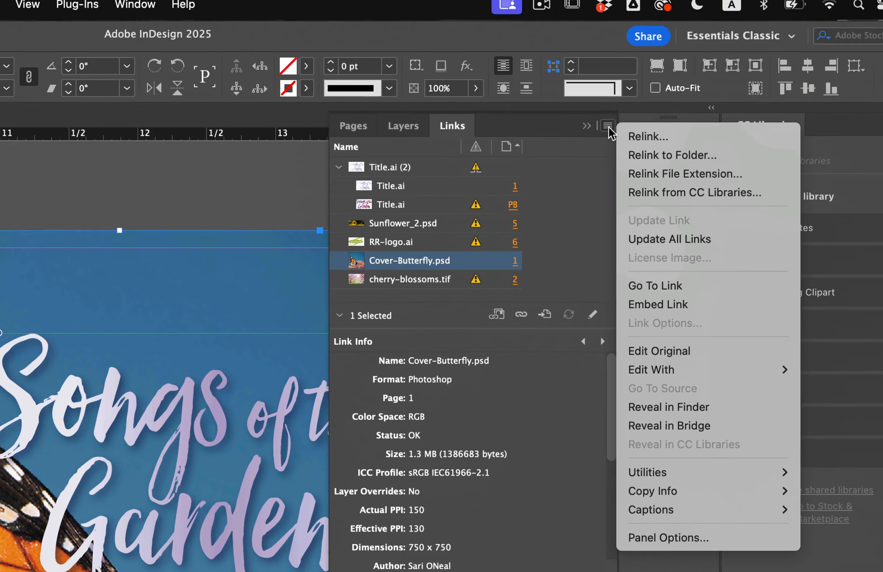
left_click(695, 241)
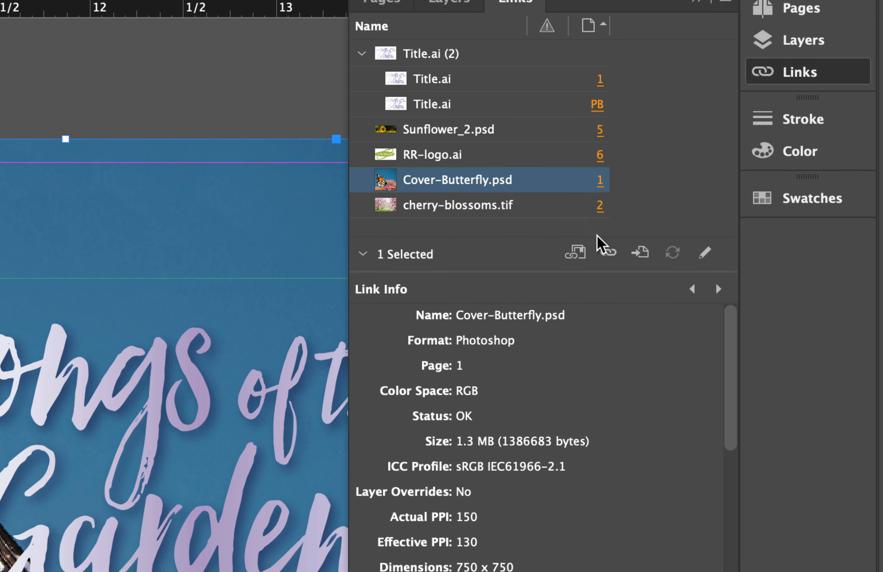
Relink the Cover-Butterfly.psd cover image to Cover-RedFlower.psd, deselect it and save the document
left_click(609, 255)
scroll(322, 274, "down", 3)
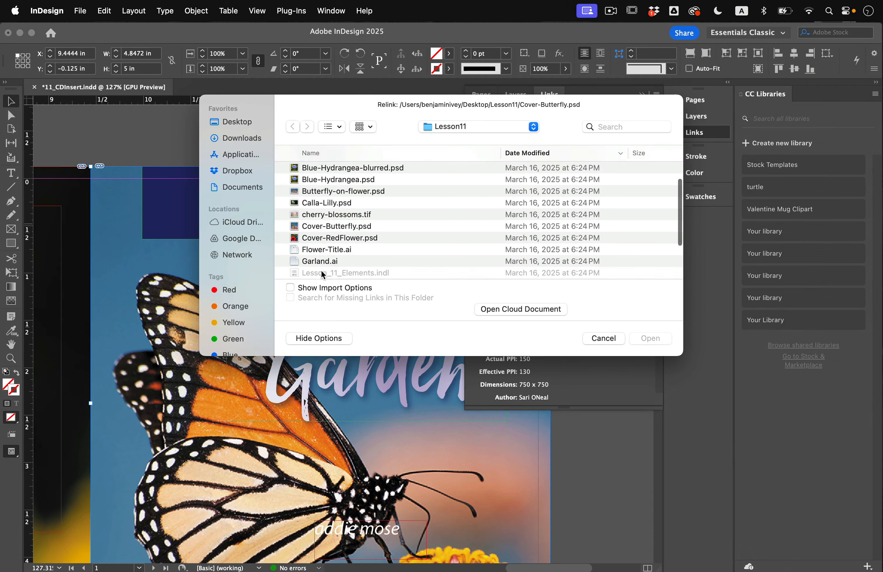
scroll(323, 274, "down", 2)
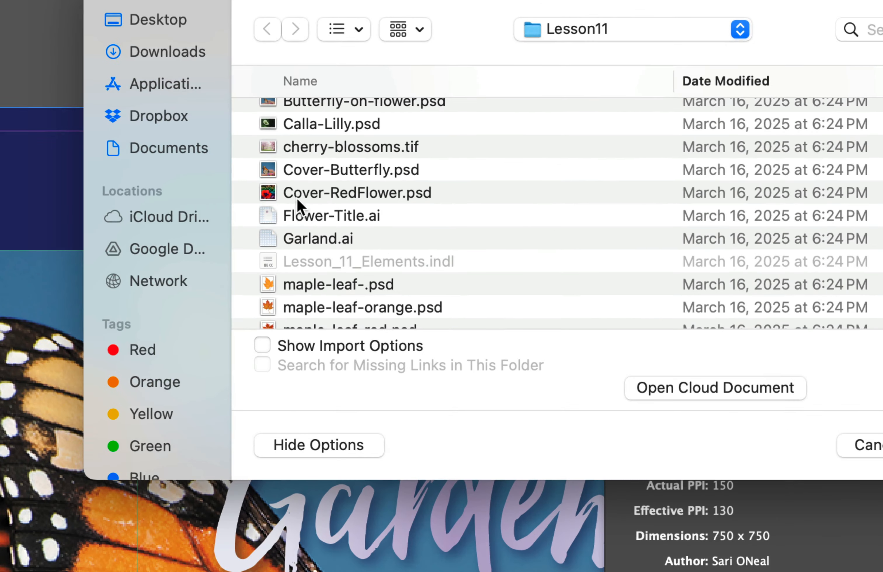
left_click(314, 197)
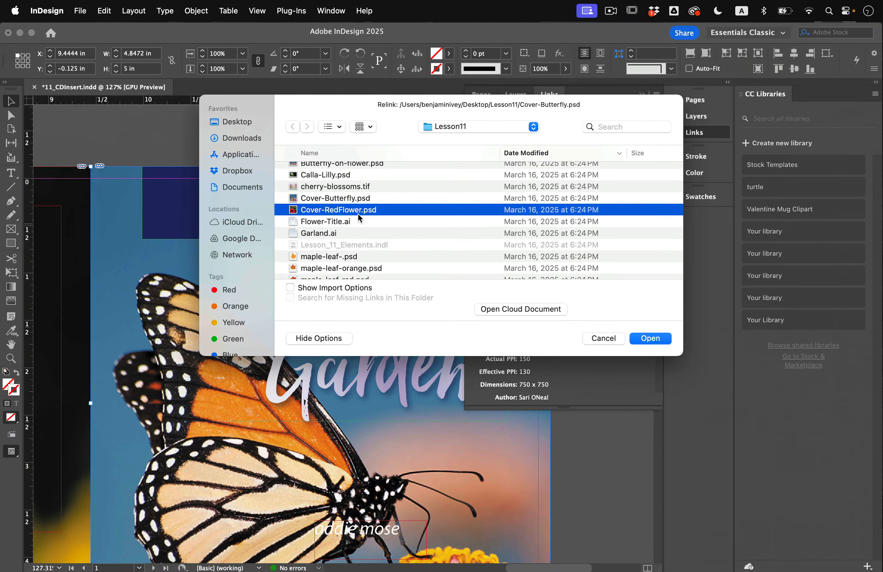
left_click(646, 341)
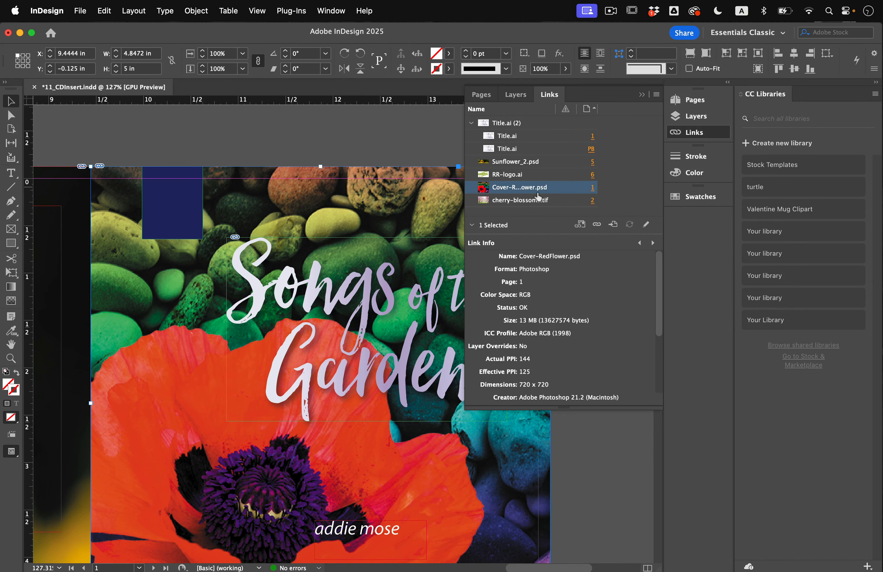
left_click(226, 154)
key("super+s")
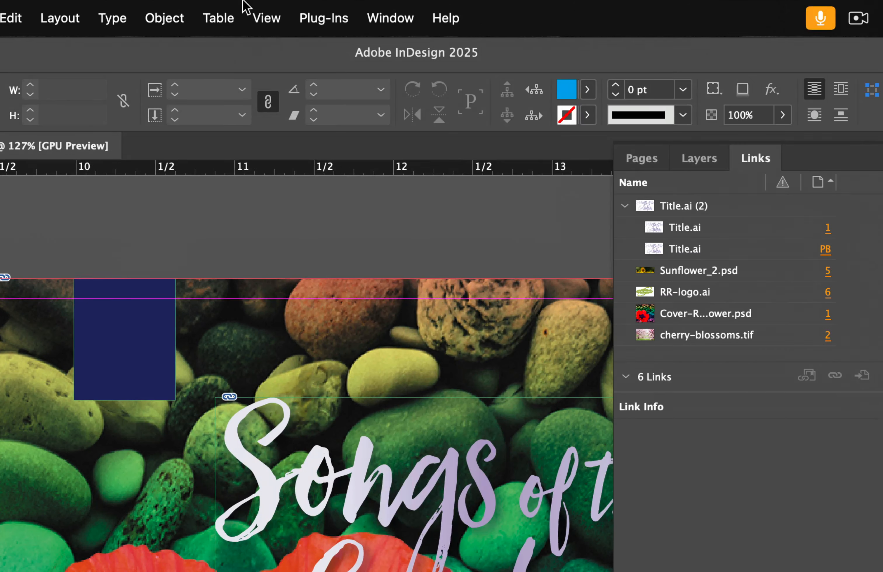
Set the document's display performance to Typical Display and inspect the title artwork on the cover
left_click(257, 6)
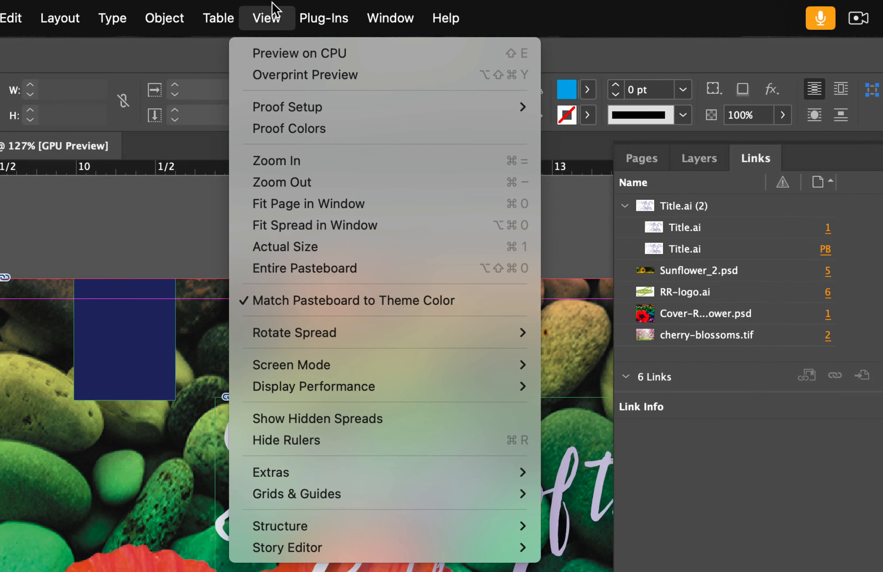
mouse_move(314, 387)
left_click(587, 408)
scroll(466, 399, "down", 4)
scroll(466, 399, "right", 2)
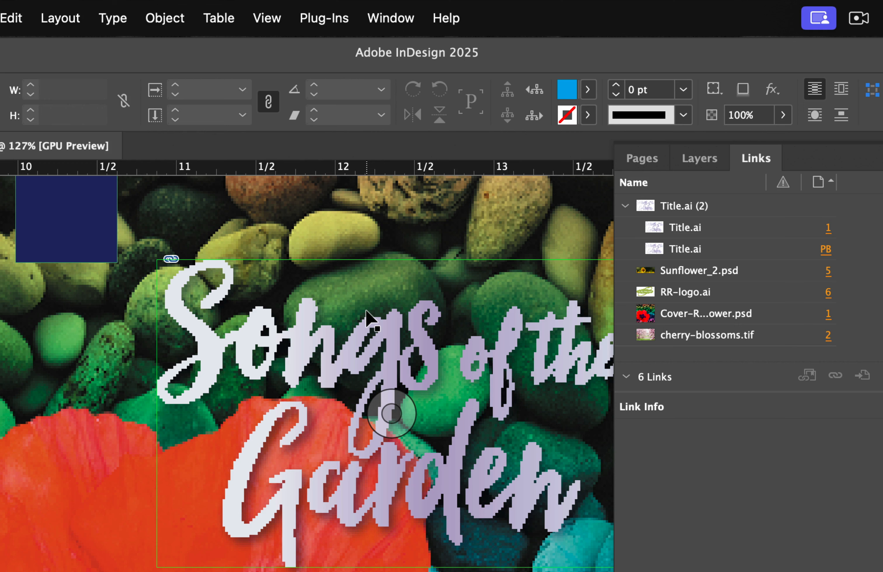
Set object-level display performance to High Quality Display for the Songs of the Garden title graphic on the cover
left_click(374, 355)
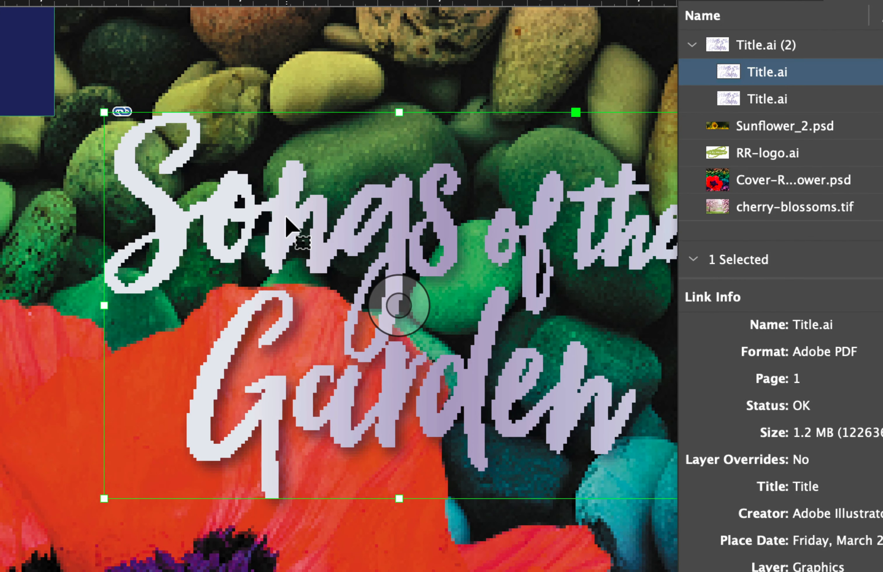
right_click(286, 219)
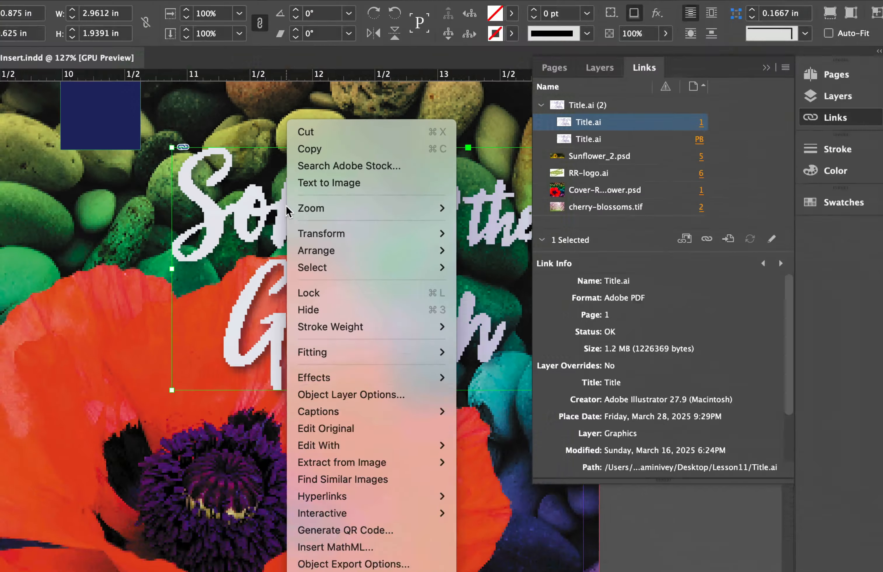
left_click(521, 521)
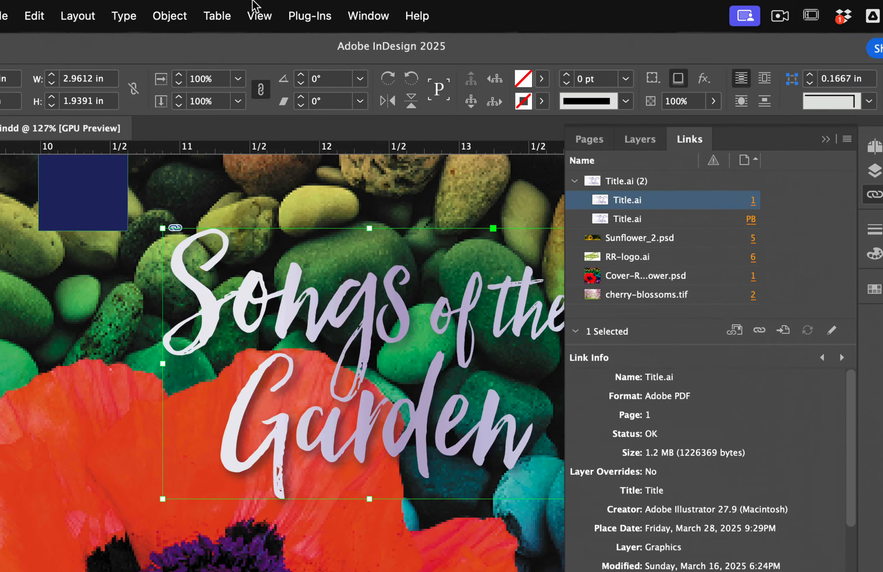
Set the display performance of the whole document to High Quality Display
left_click(256, 10)
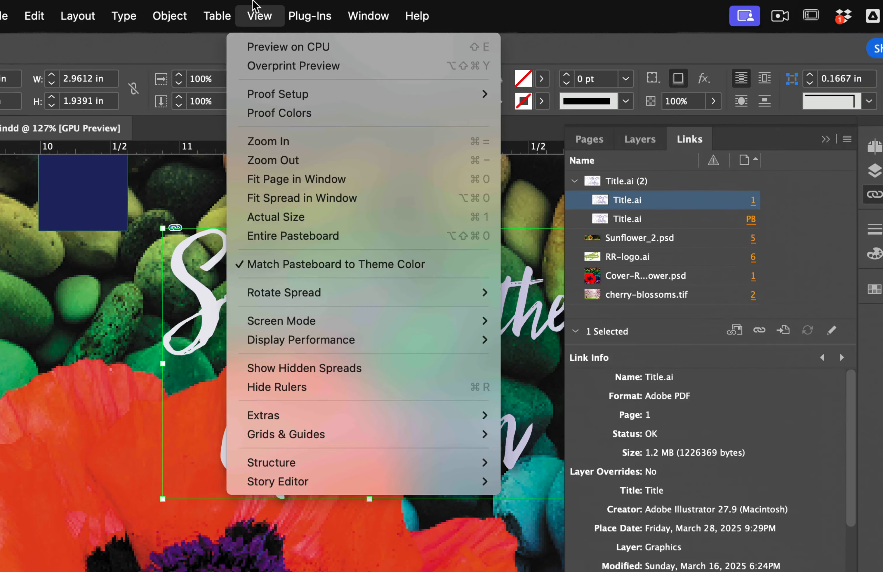
mouse_move(331, 338)
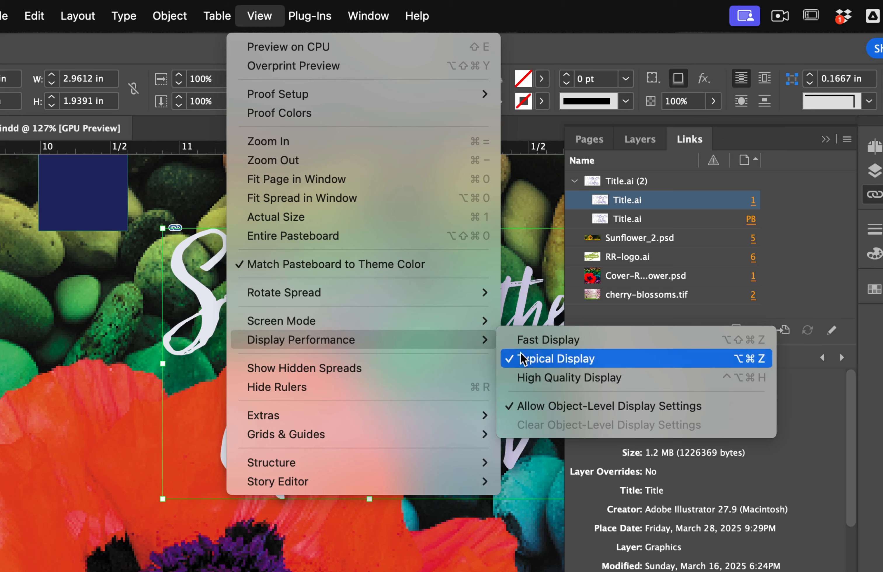
left_click(533, 379)
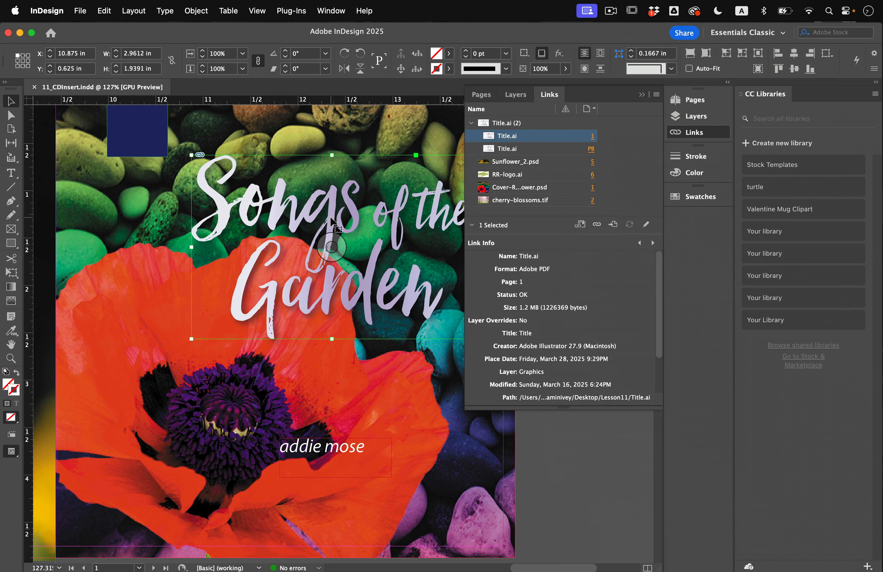
Make Photos the active layer, ready for work on page 5
scroll(319, 363, "down", 5)
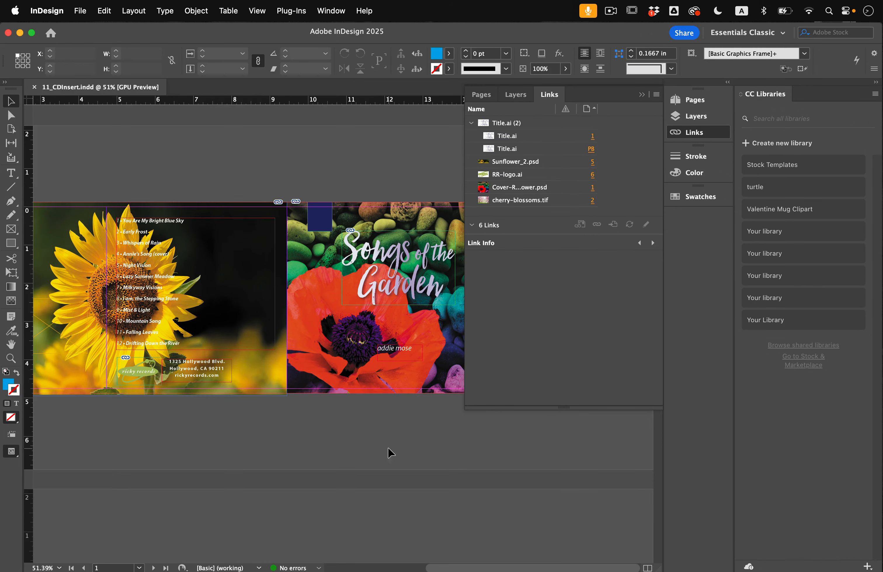
scroll(279, 294, "left", 10)
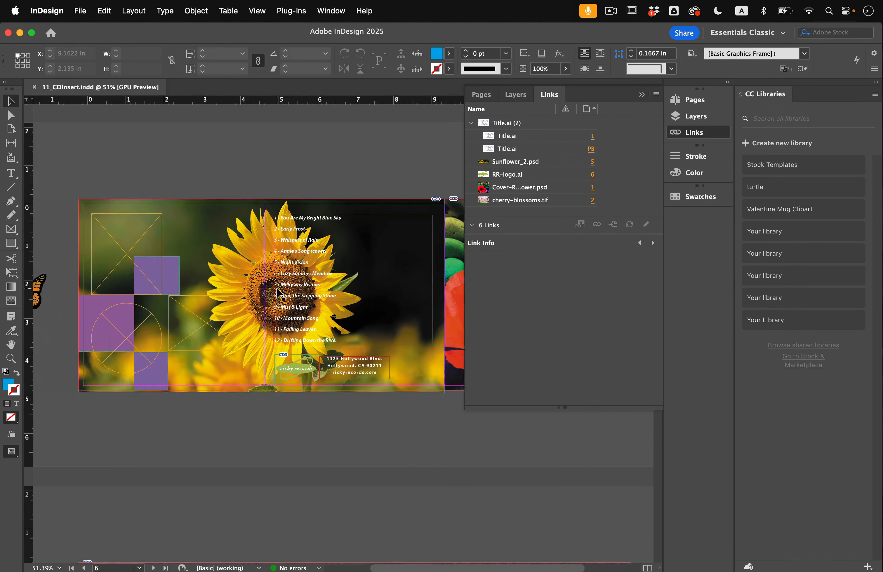
scroll(114, 297, "up", 2)
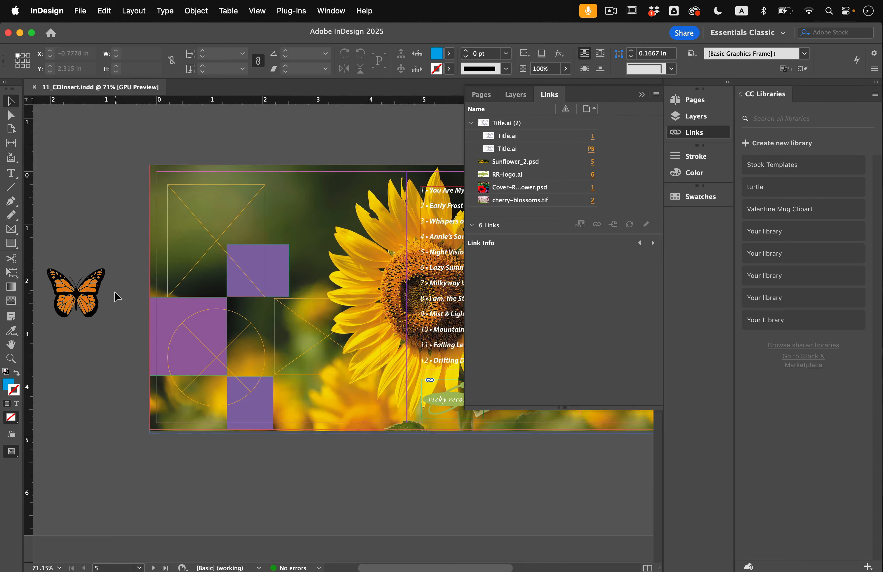
scroll(113, 289, "up", 2)
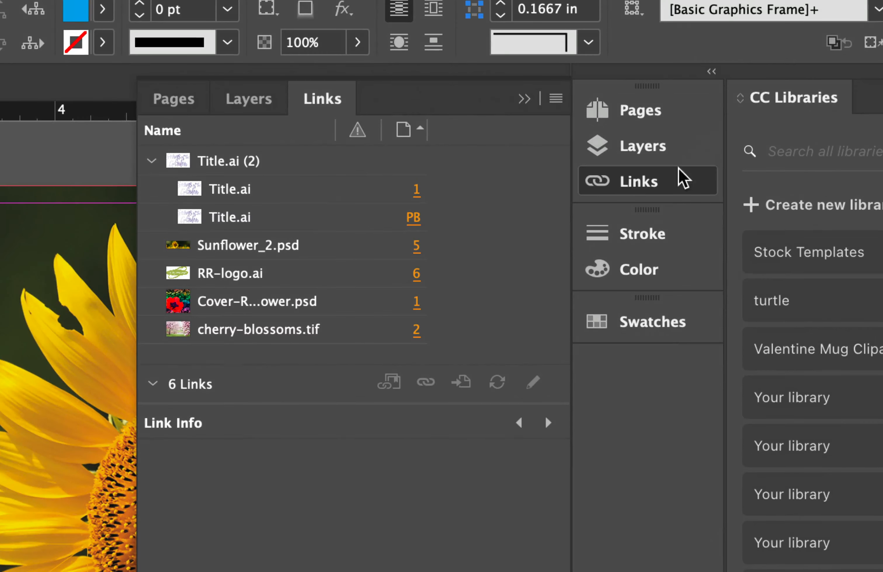
left_click(666, 150)
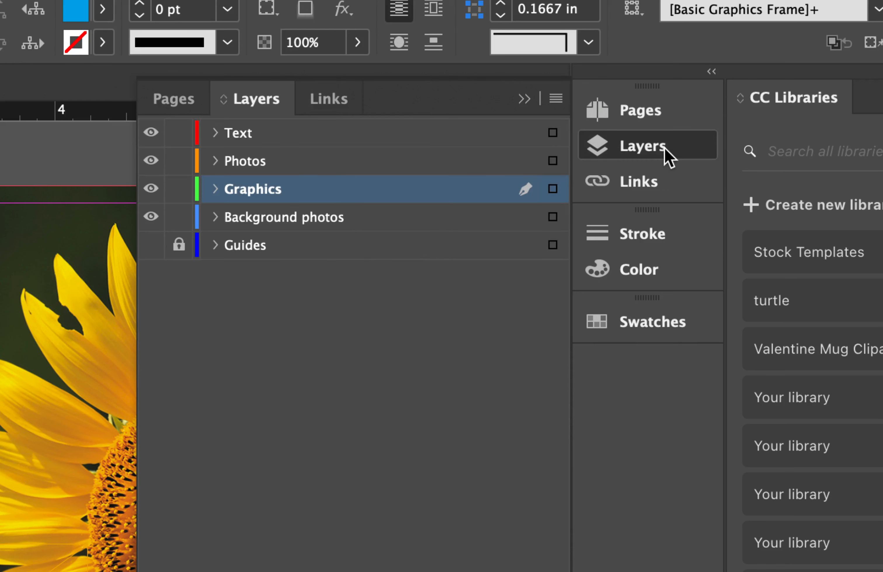
left_click_drag(136, 340, 264, 349)
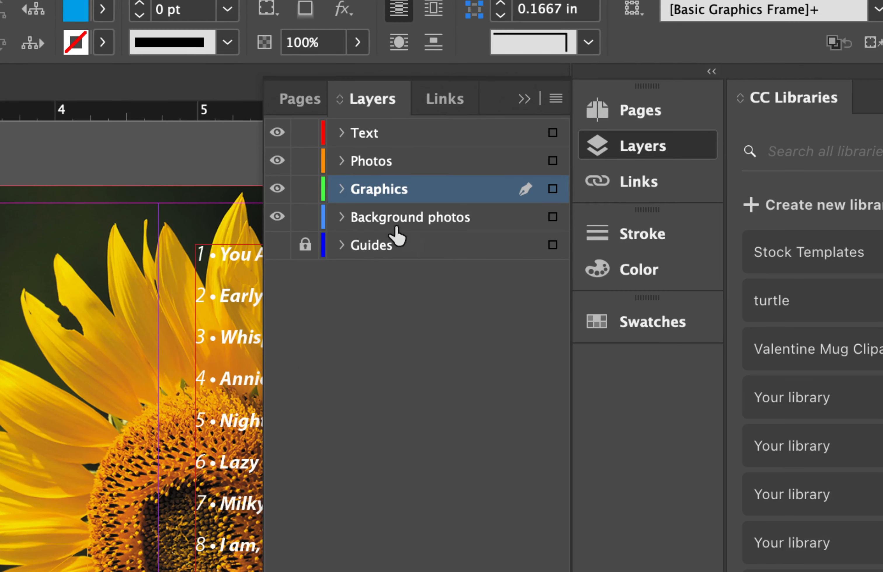
left_click(422, 163)
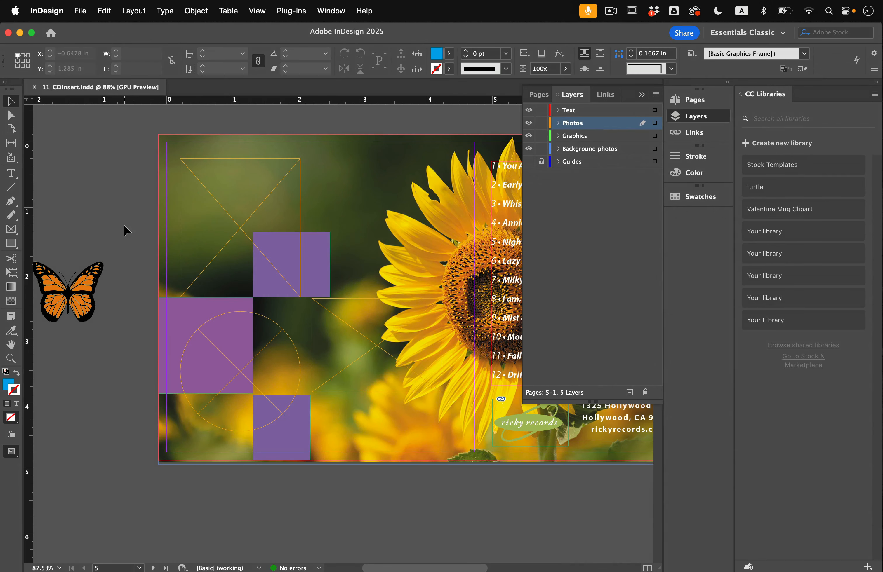
Place Blue-Hydrangea.psd at its original size, starting from the pasteboard just outside the left edge of page 5
left_click(81, 11)
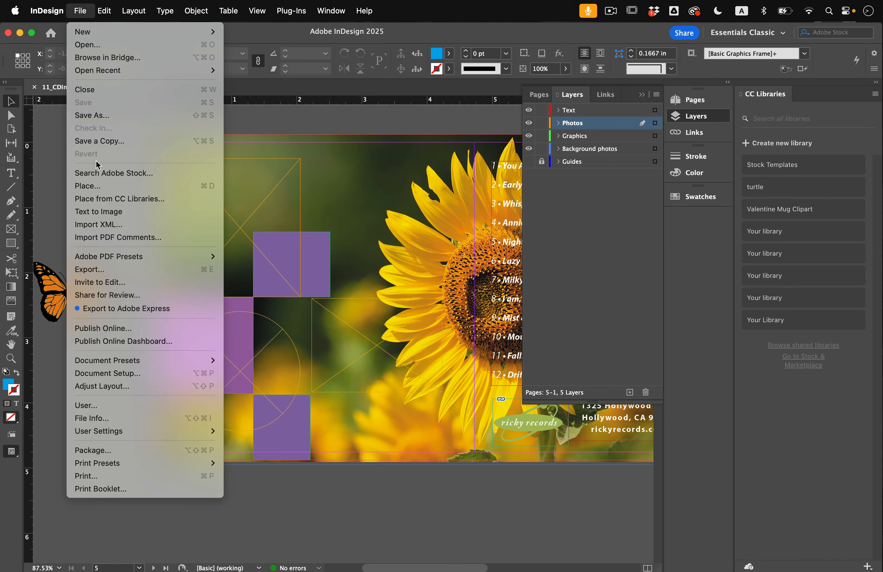
left_click(101, 191)
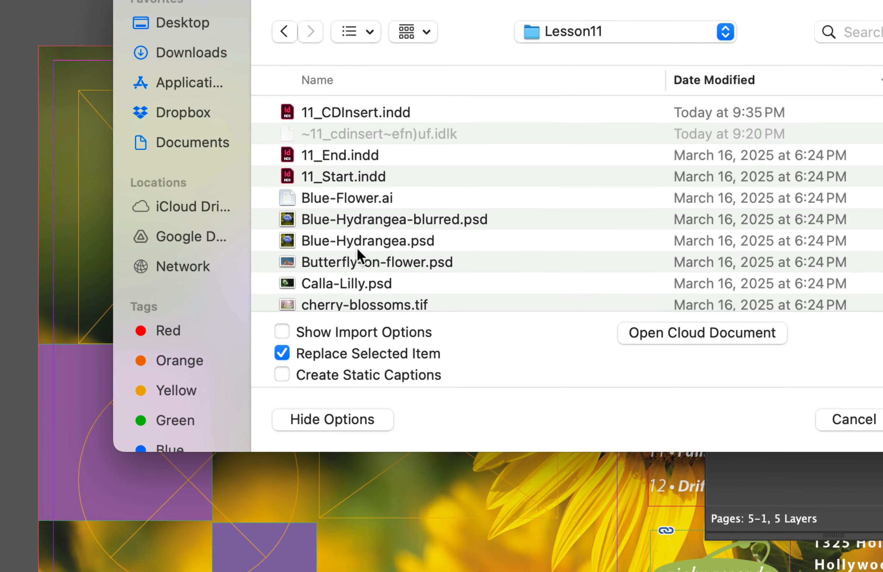
left_click(371, 243)
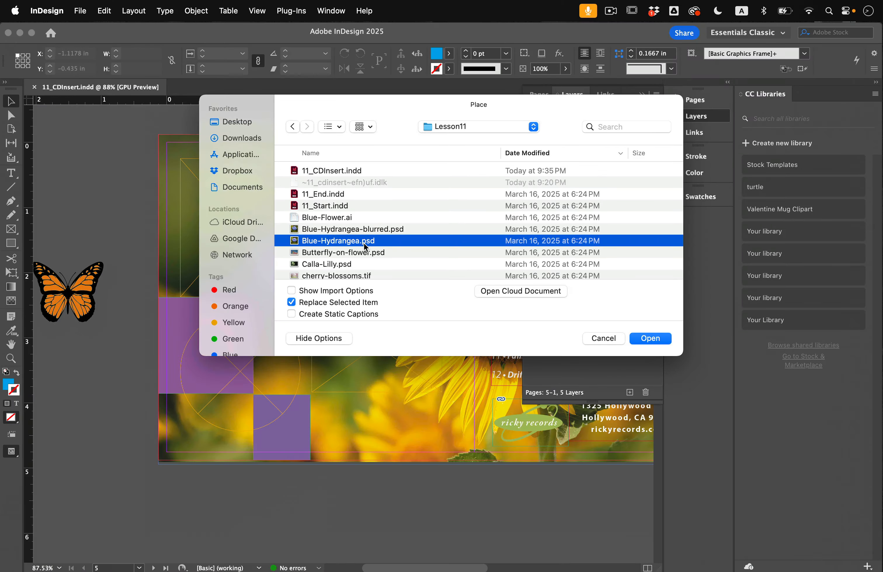
left_click(651, 337)
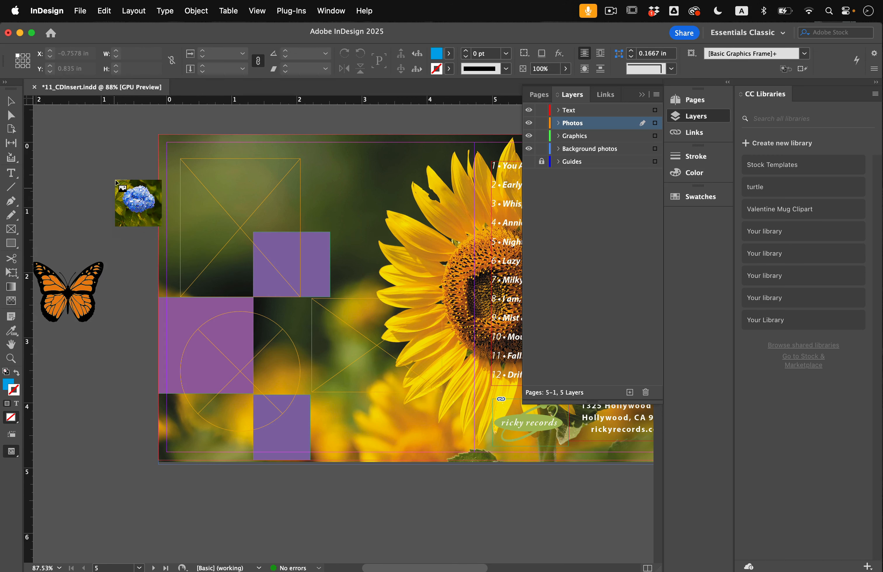
left_click(130, 188)
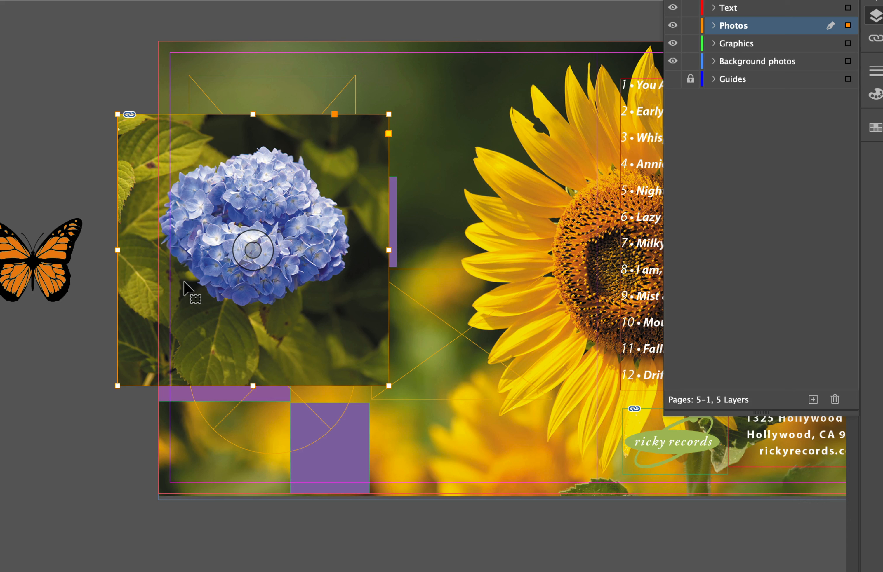
Scale the hydrangea photo with its frame to about 2 in square and move it to the right of page 5's upper empty frame
left_click_drag(389, 386, 300, 295)
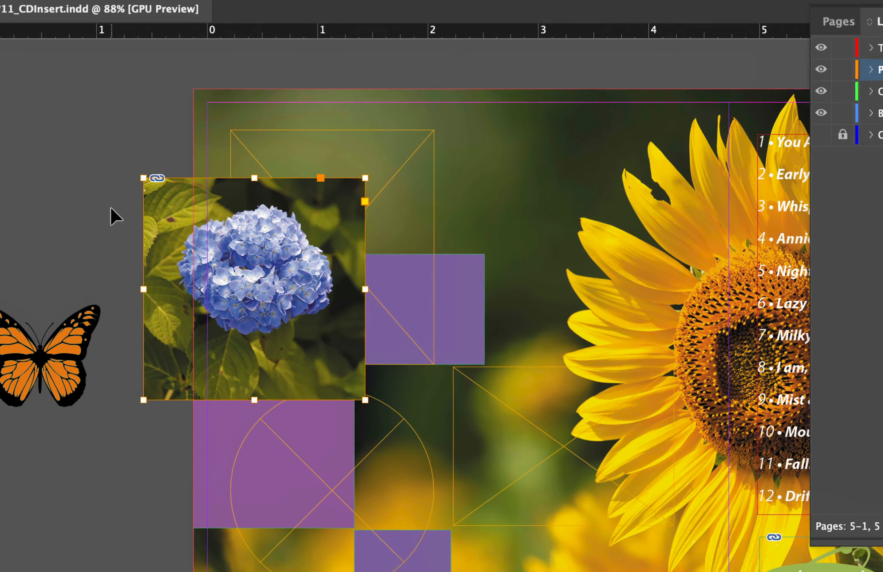
left_click_drag(197, 233, 506, 181)
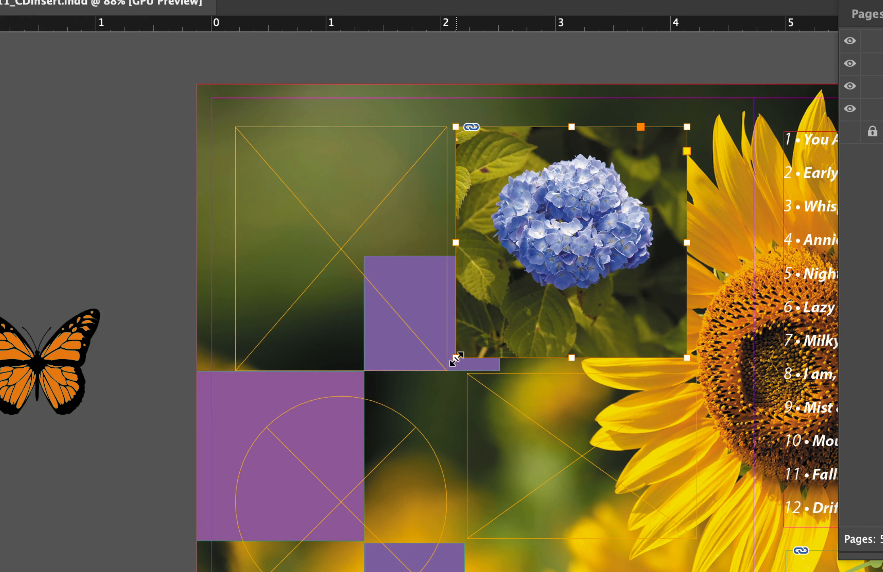
Crop the hydrangea frame around the flower to about 1.5 by 1.6 in and shift it back beside the upper empty frame
left_click_drag(457, 360, 484, 315)
left_click_drag(687, 221, 662, 220)
left_click_drag(485, 219, 486, 220)
left_click_drag(562, 173, 528, 161)
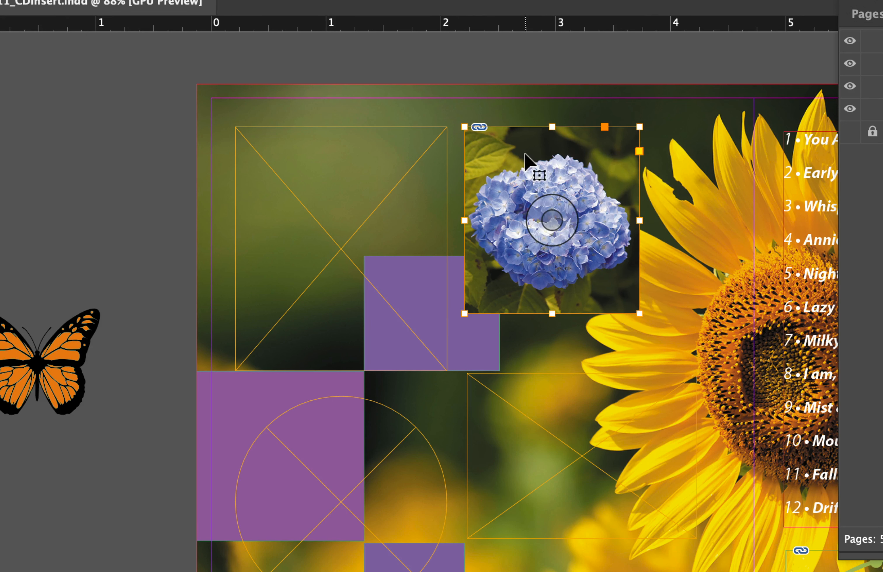
Nudge the hydrangea image upward inside its frame, crop the frame's bottom edge to about 1.5 in high, and deselect it
left_click(552, 222)
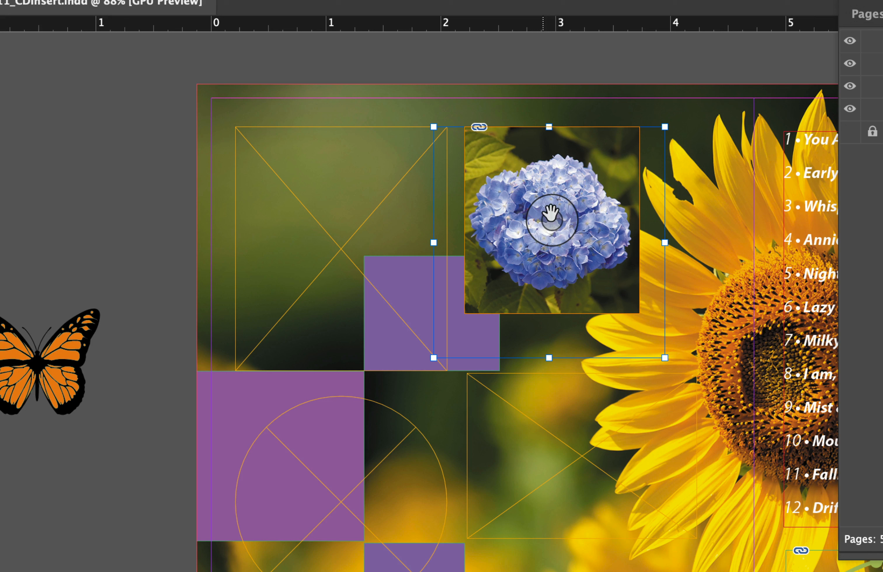
key("Up")
key("Up")
key("Up")
key("Up")
key("Up")
key("Up")
key("Up")
key("Up")
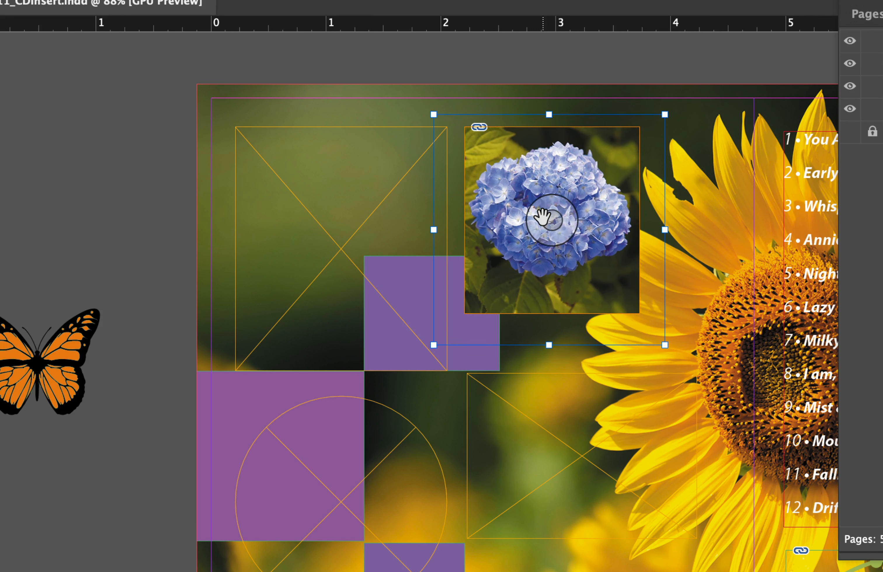
key("Up")
key("Down")
key("Up")
key("Up")
key("Down")
key("Down")
key("Down")
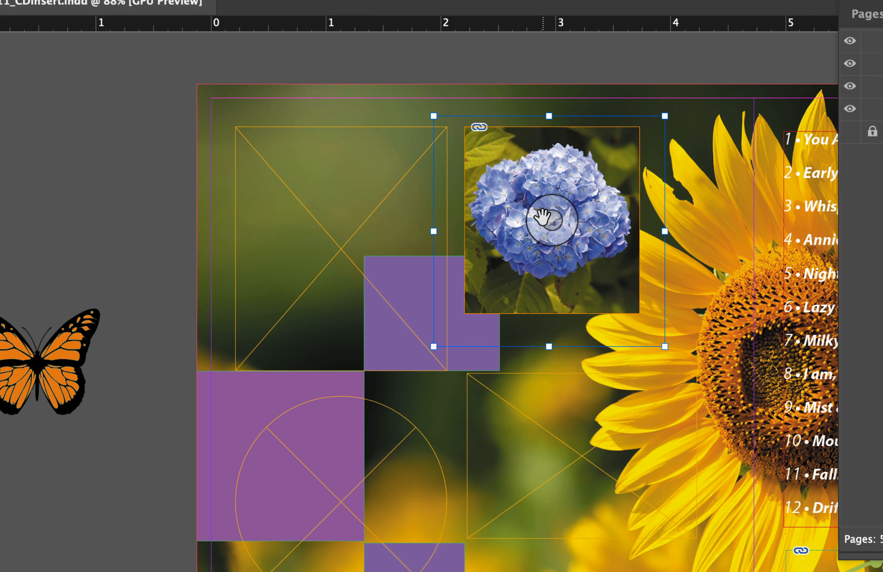
left_click(564, 308)
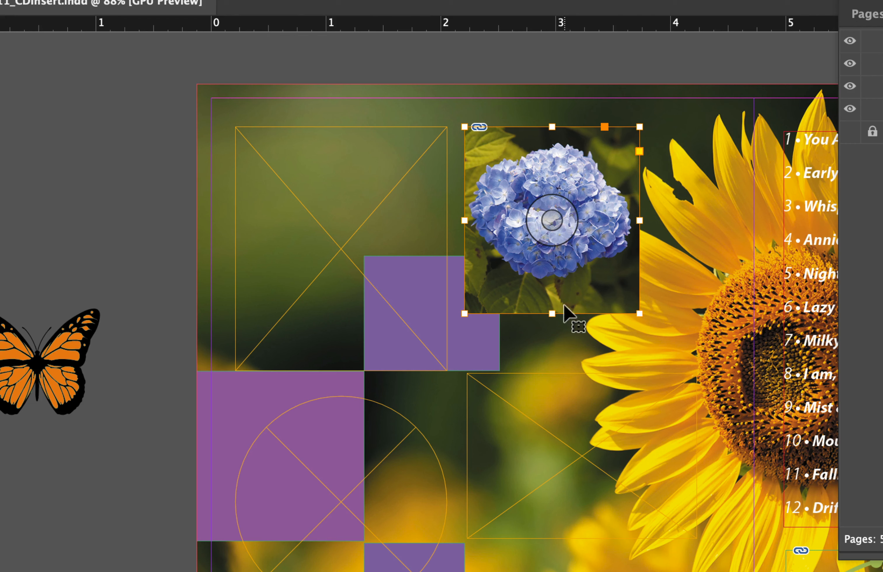
left_click_drag(552, 314, 552, 303)
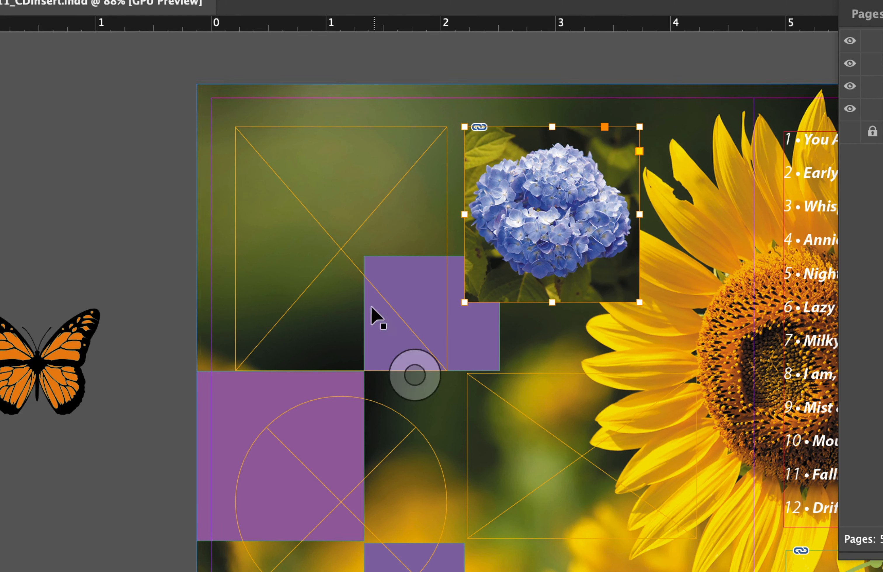
left_click(107, 275)
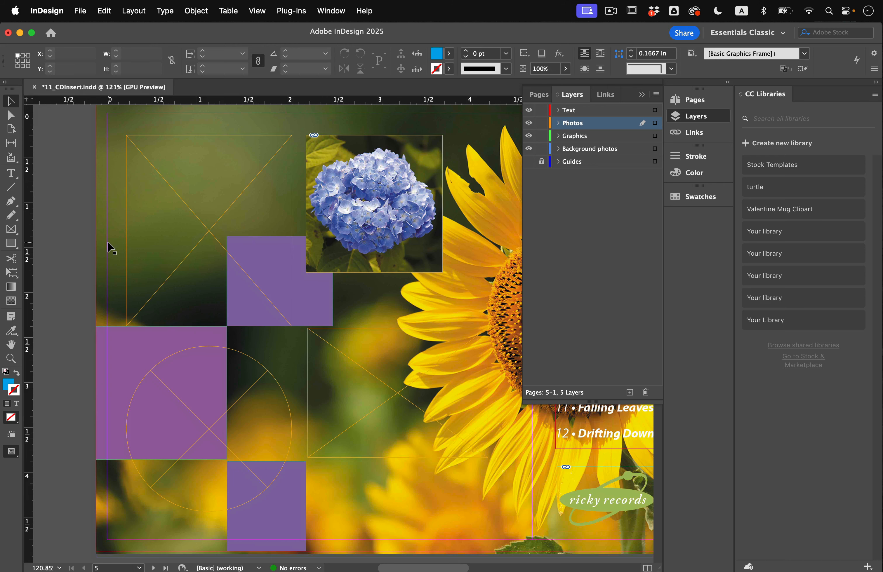
Place Butterfly-on-flower.psd into the empty rectangular frame at the upper left of page 5
left_click(182, 175)
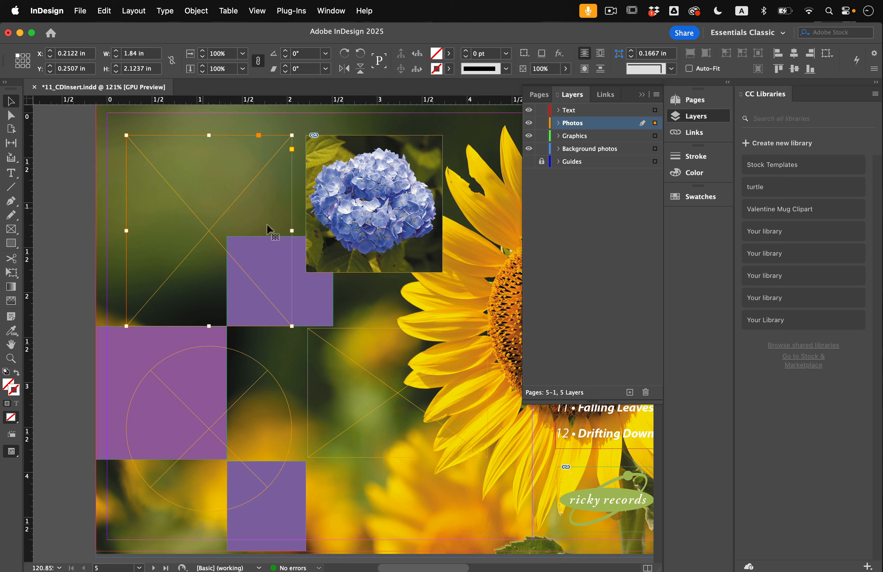
left_click(82, 11)
left_click(113, 186)
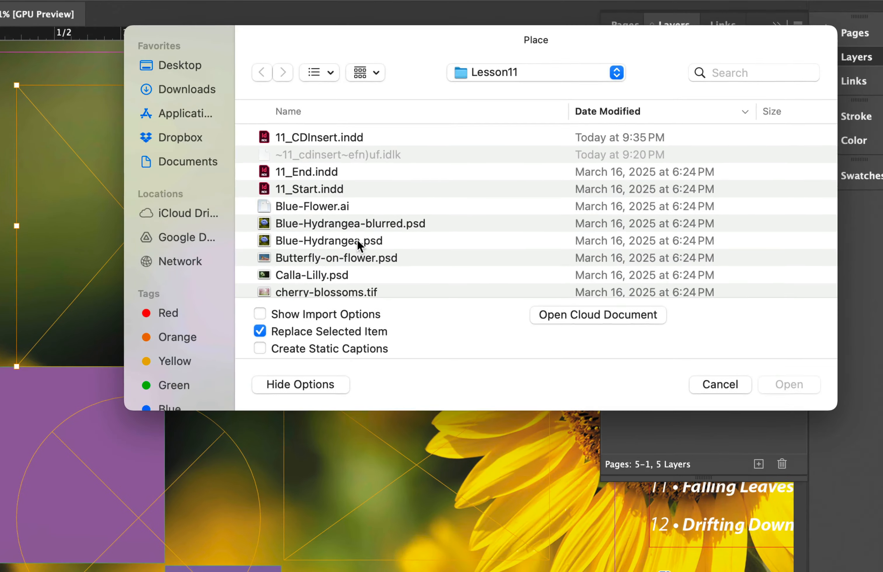
left_click(342, 259)
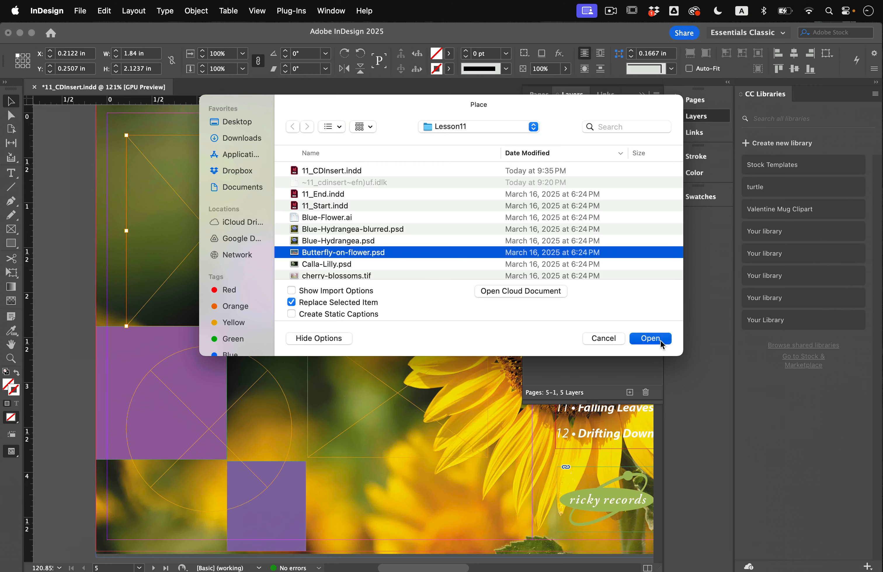
left_click(650, 338)
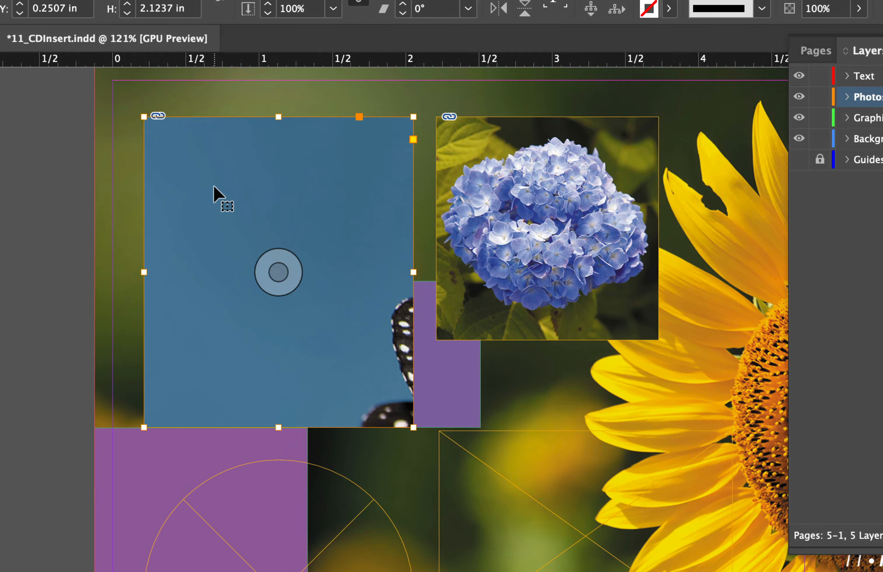
Try Fit Content to Frame on the butterfly photo, then change its fitting to Fit Content Proportionally
right_click(215, 187)
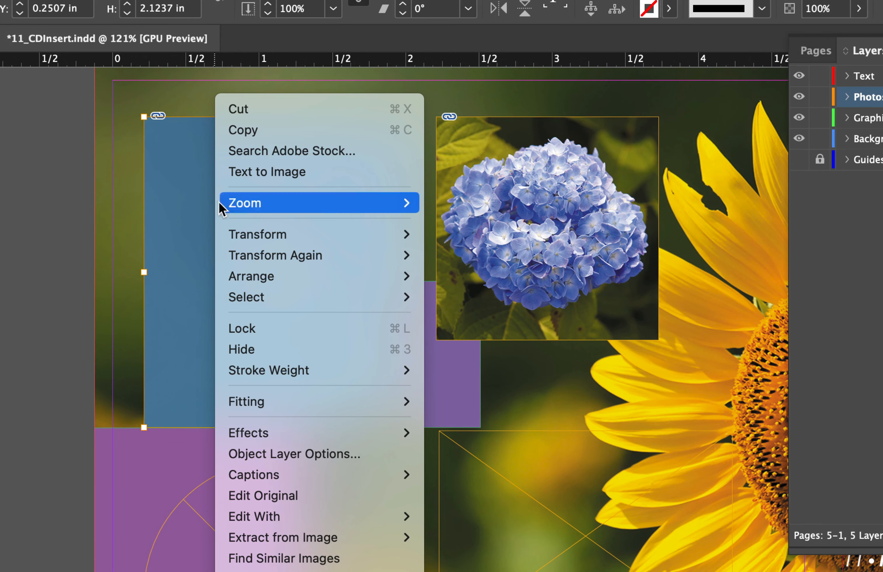
mouse_move(299, 402)
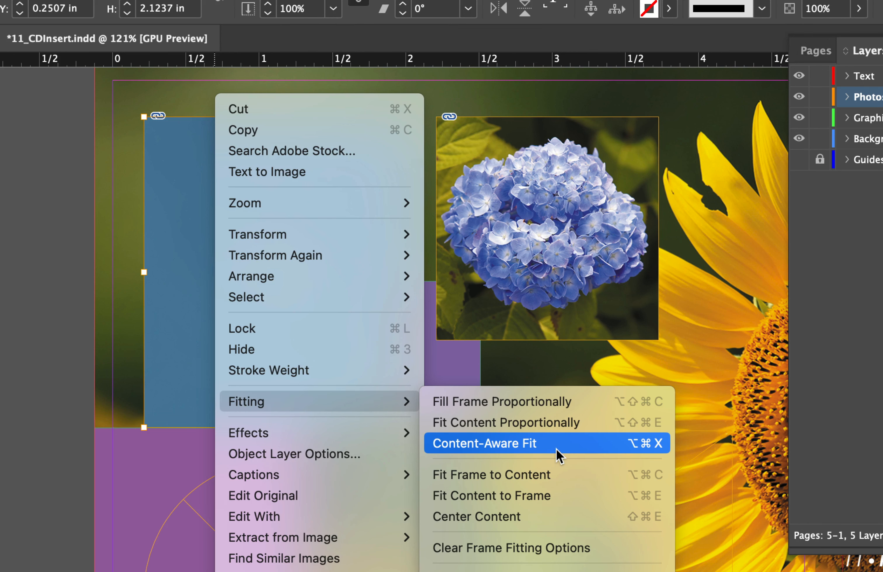
left_click(549, 498)
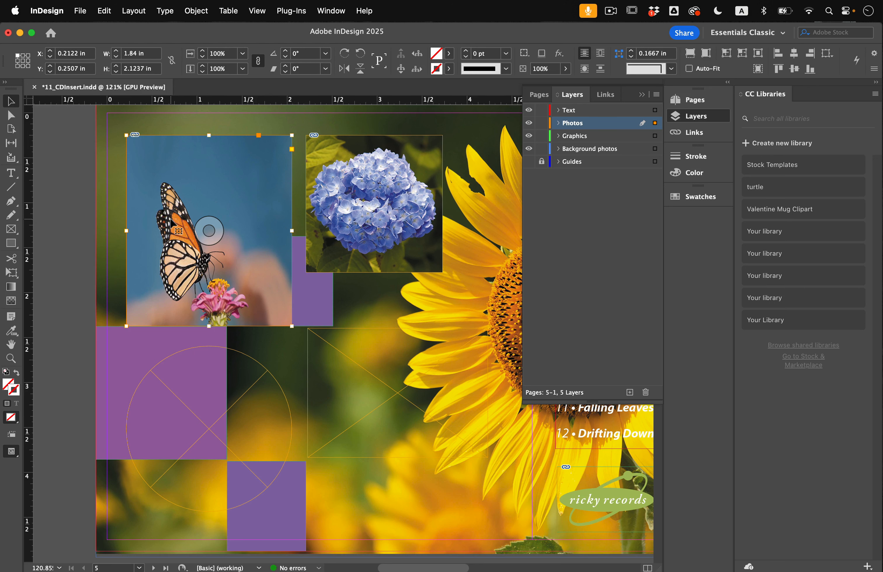
right_click(133, 188)
mouse_move(189, 310)
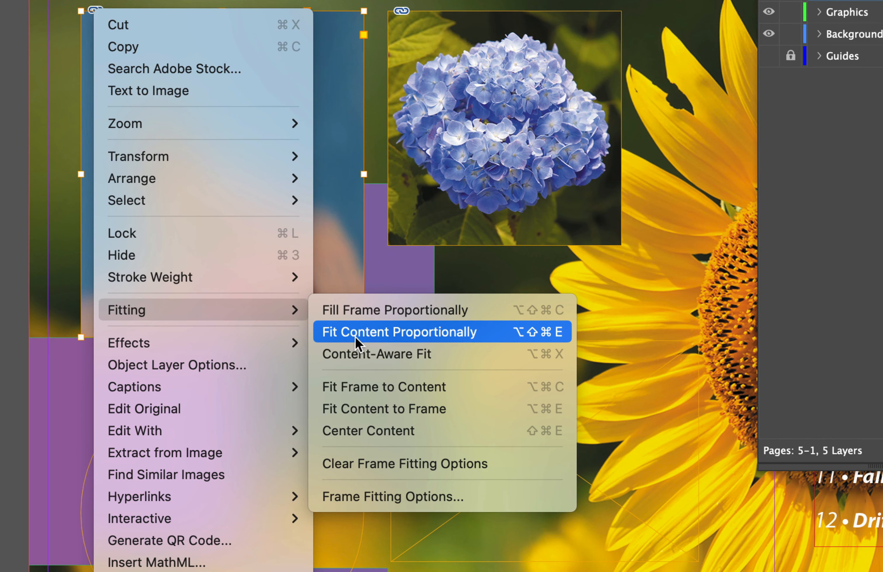
left_click(362, 334)
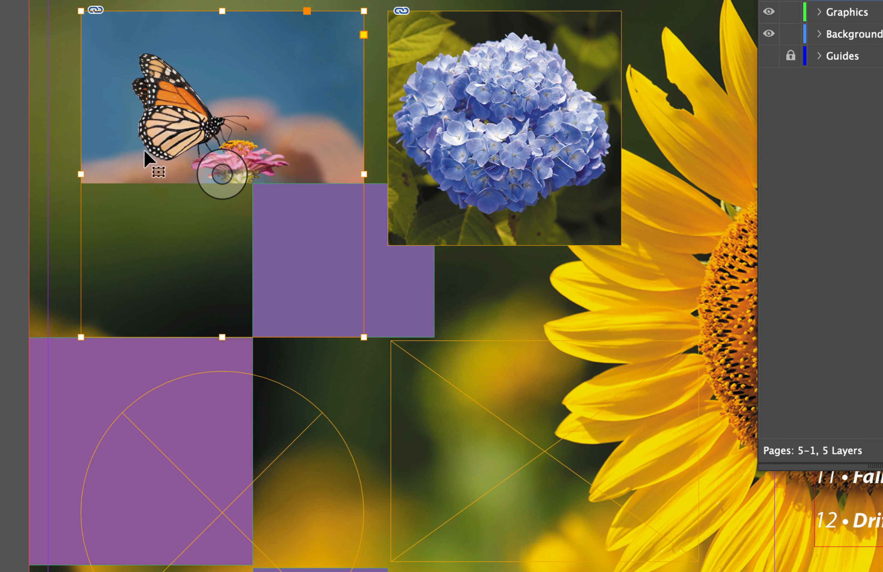
Try Fill Frame Proportionally on the butterfly photo in page 5's upper rectangular frame
right_click(139, 124)
mouse_move(197, 310)
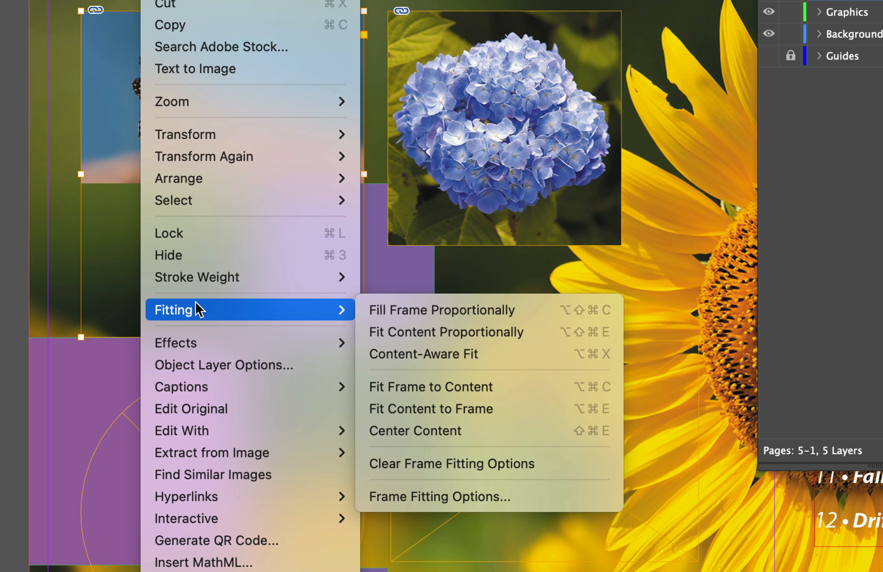
left_click(421, 312)
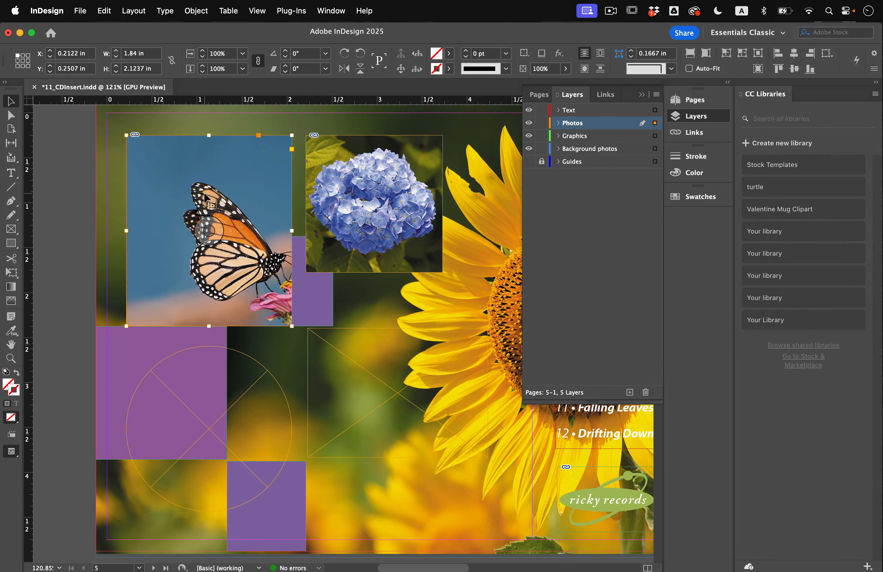
Apply Content-Aware Fit to the butterfly photo and save the document
right_click(218, 117)
mouse_move(254, 312)
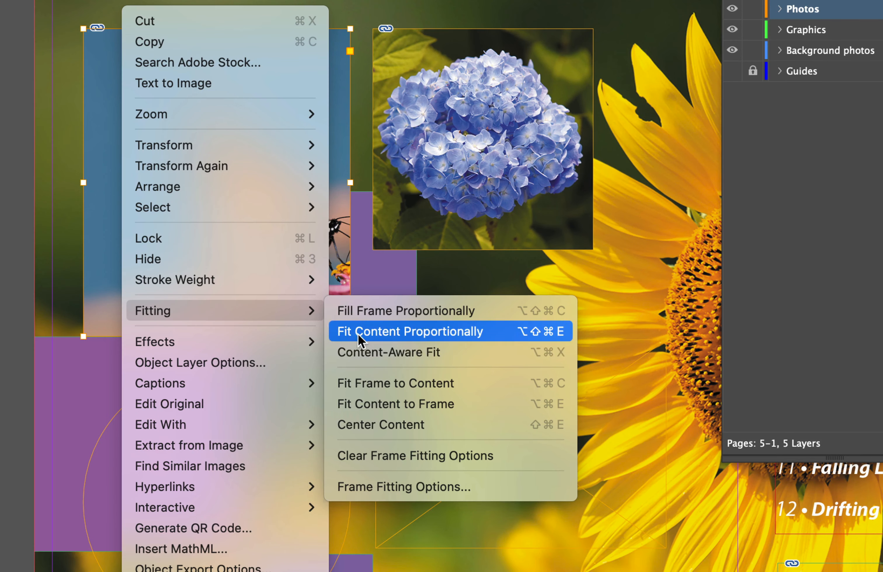
left_click(371, 357)
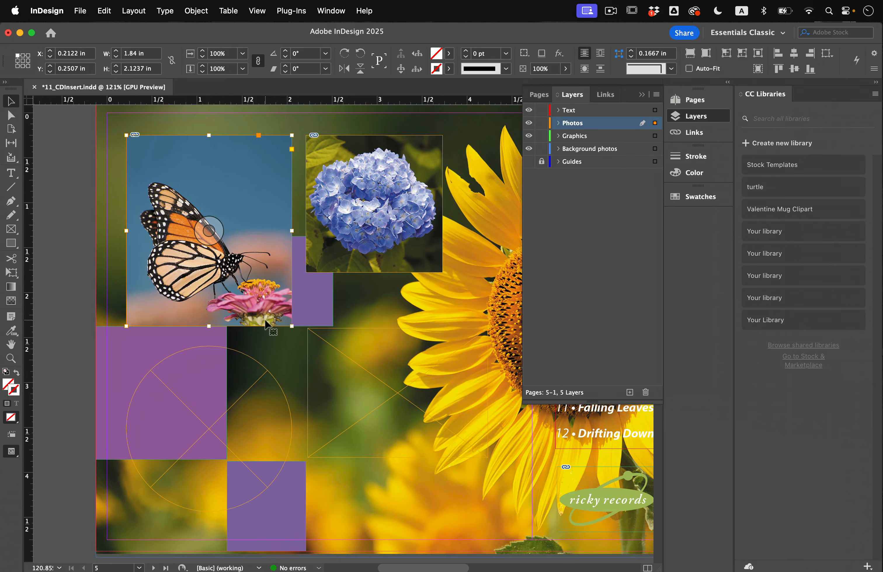
key("super+s")
Place Calla-Lilly.psd into the empty circular frame below the butterfly photo
left_click(179, 426)
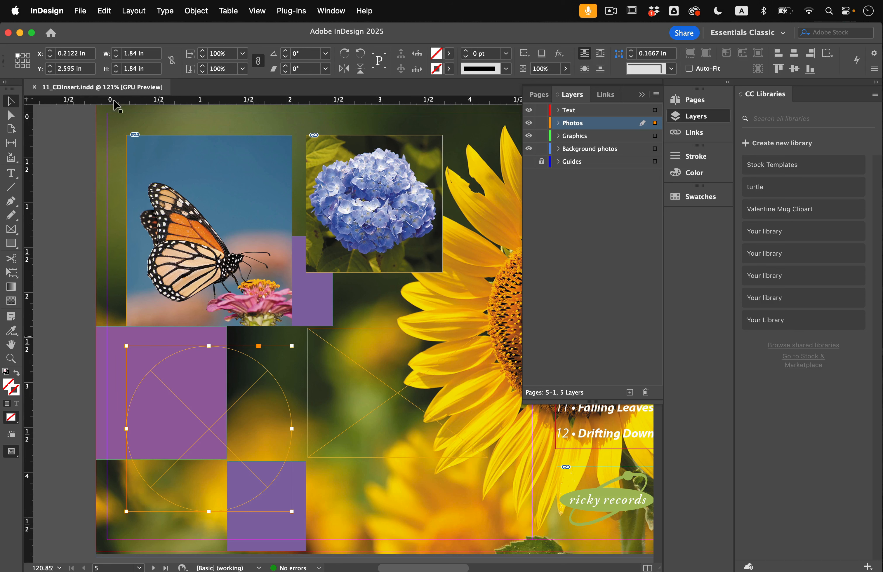
left_click(75, 6)
left_click(107, 188)
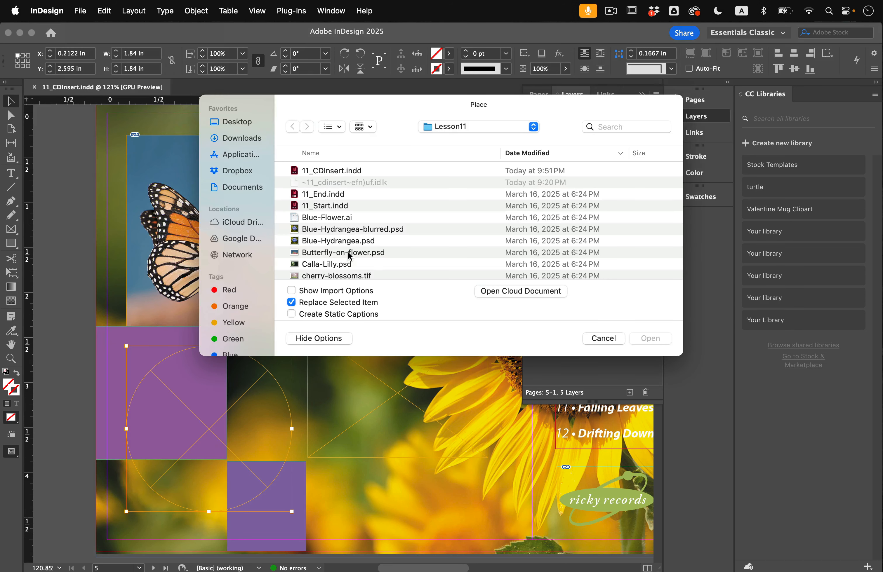
left_click(362, 265)
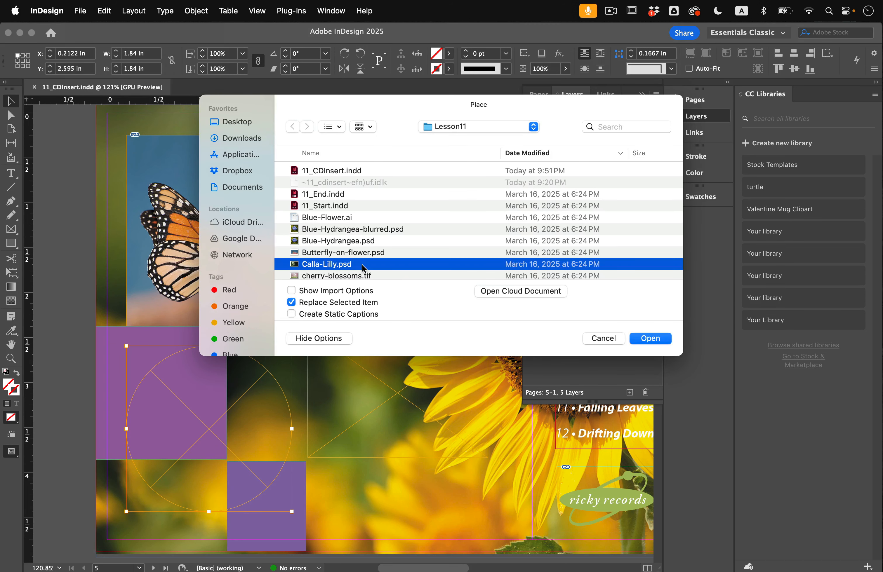
left_click(664, 338)
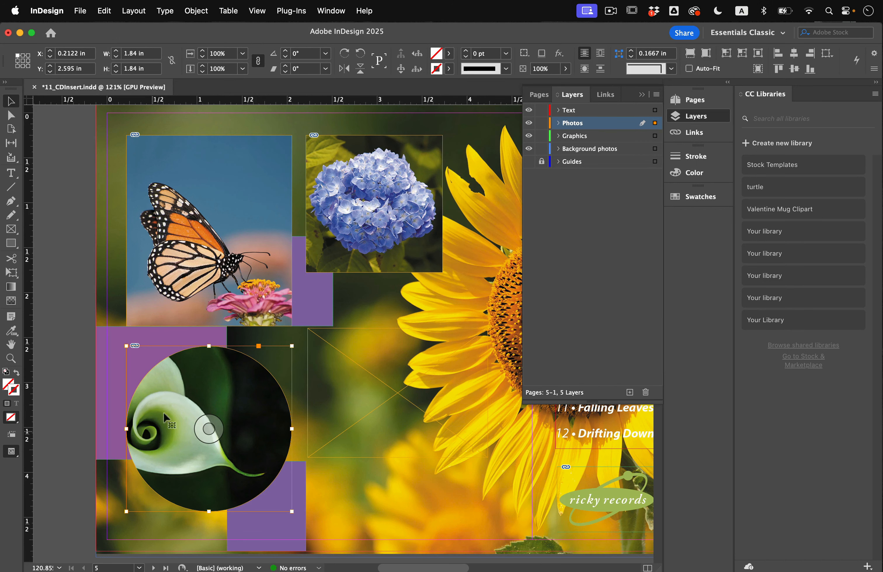
Apply Content-Aware Fit to the calla lily photo in the circular frame and deselect it
right_click(174, 410)
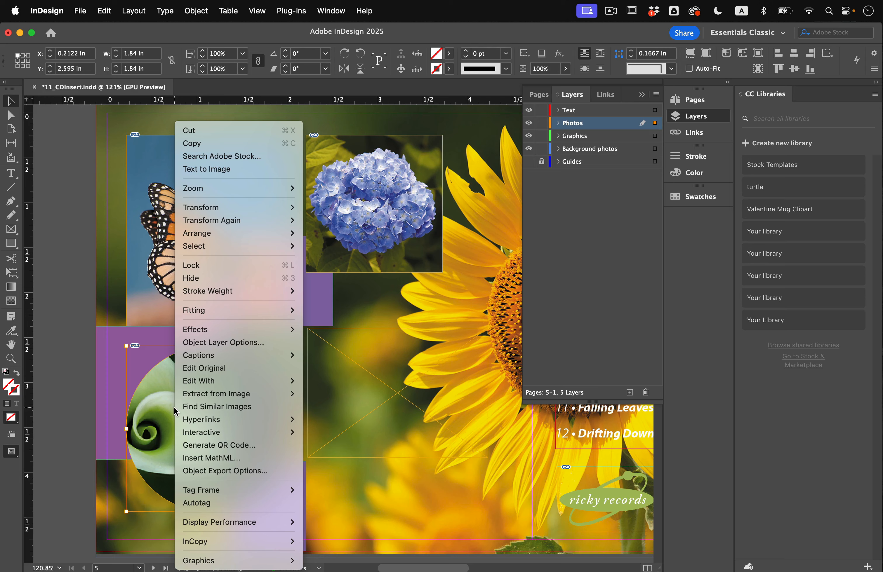
mouse_move(200, 315)
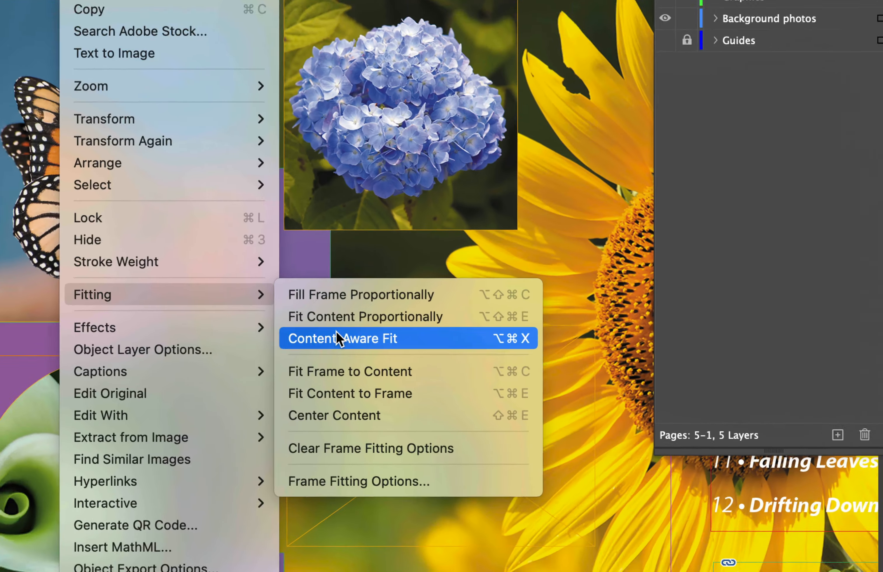
left_click(337, 335)
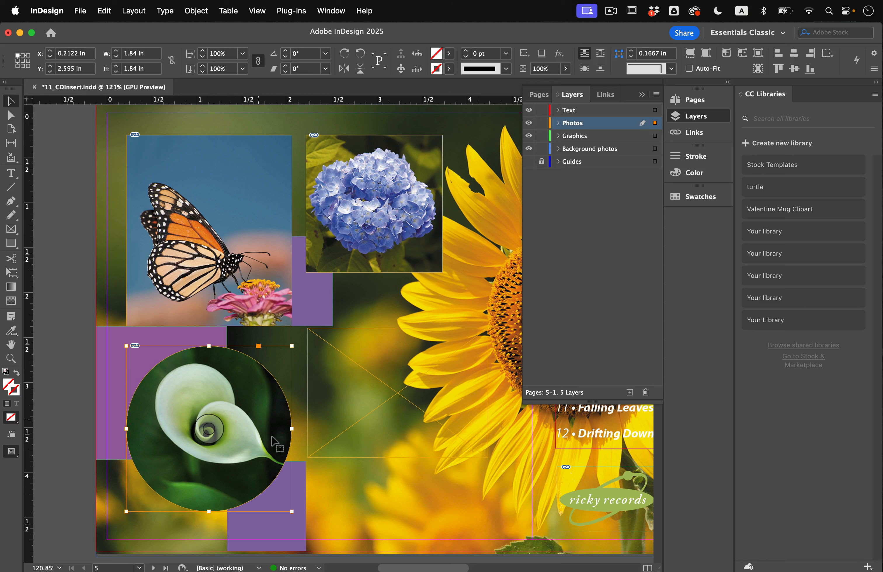
left_click(67, 343)
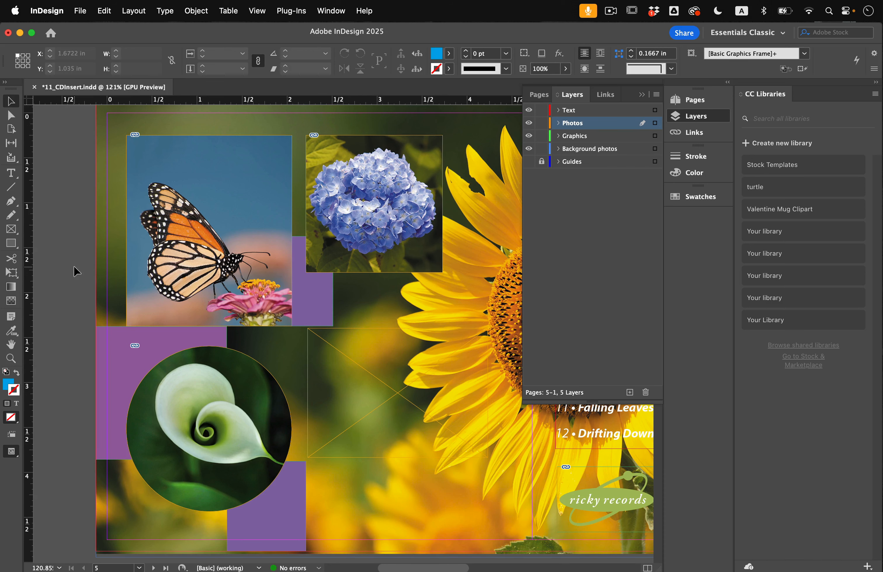
Switch to the Lesson11 folder in Finder and place Starflower.jpg from it into the empty rectangular frame beside the calla lily
key("ctrl+Up")
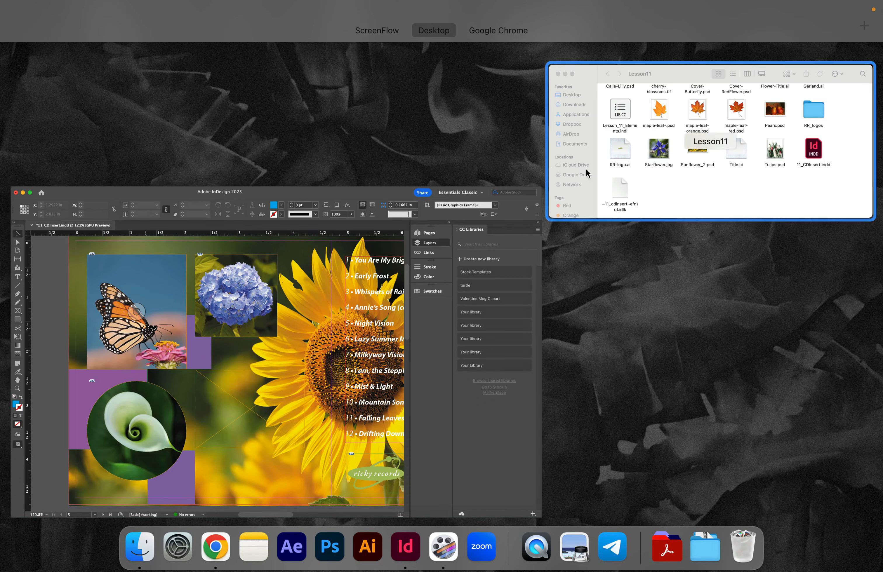
left_click(638, 187)
left_click_drag(352, 78, 555, 58)
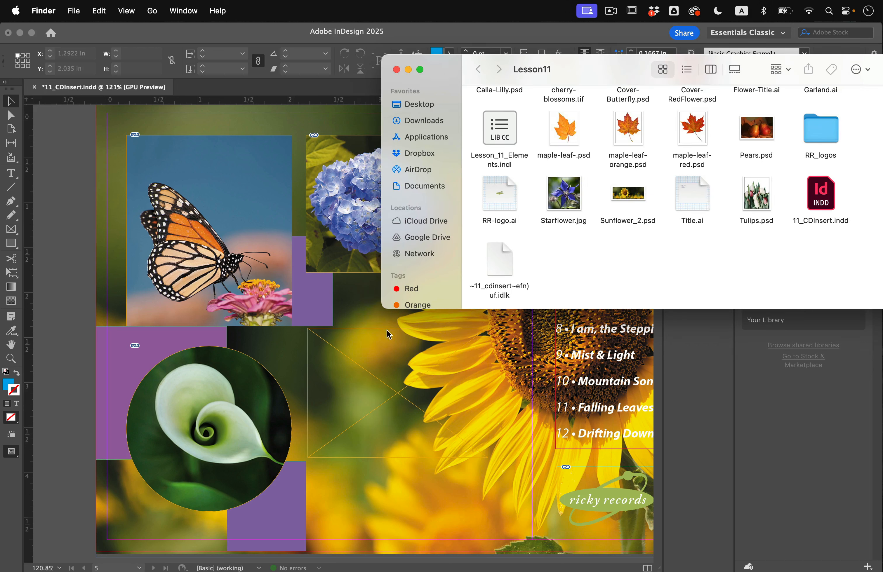
left_click(562, 194)
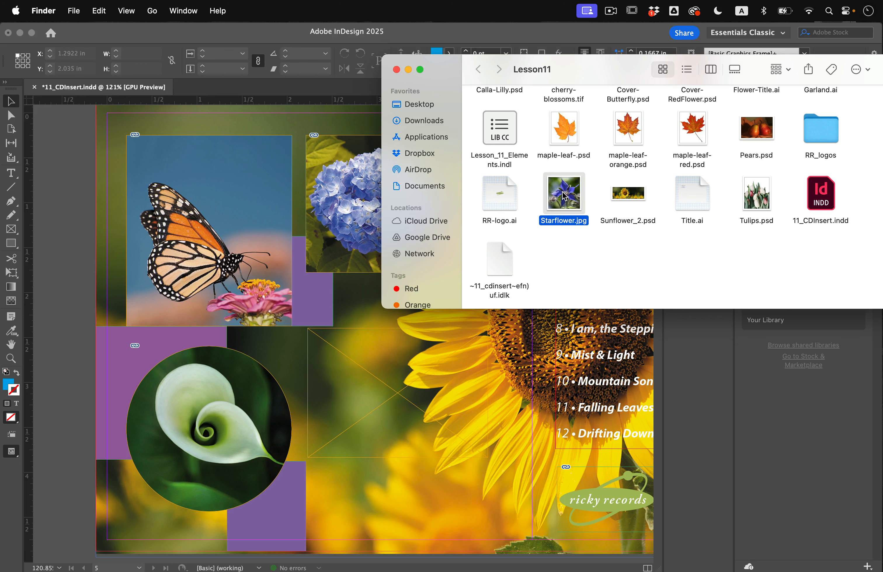
left_click_drag(565, 196, 374, 372)
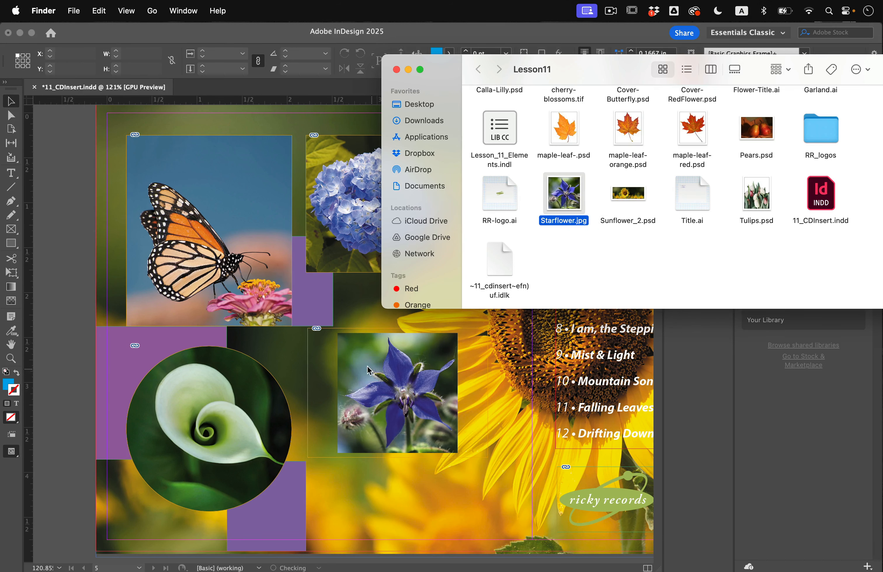
left_click(368, 371)
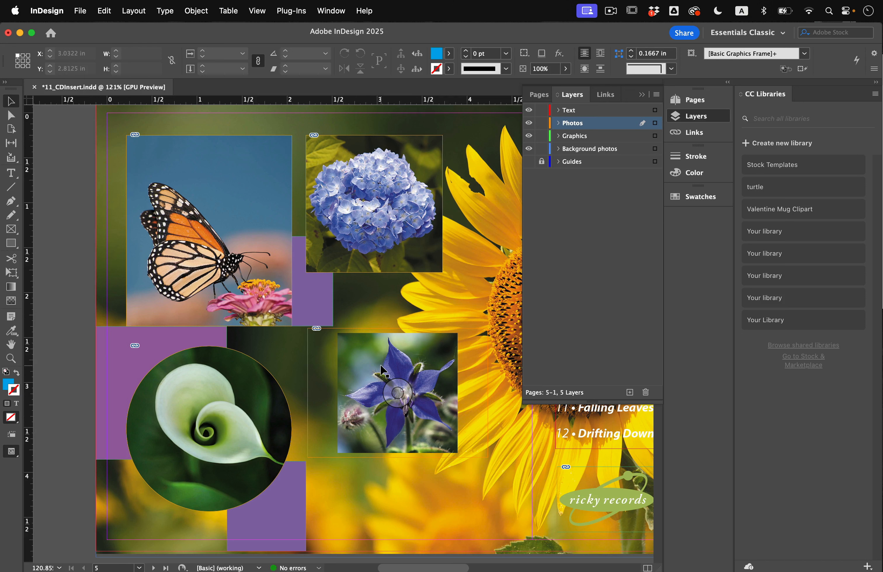
Shrink the starflower photo's frame to the image with Fit Frame to Content and deselect it
right_click(346, 351)
left_click(346, 351)
left_click(347, 351)
right_click(353, 343)
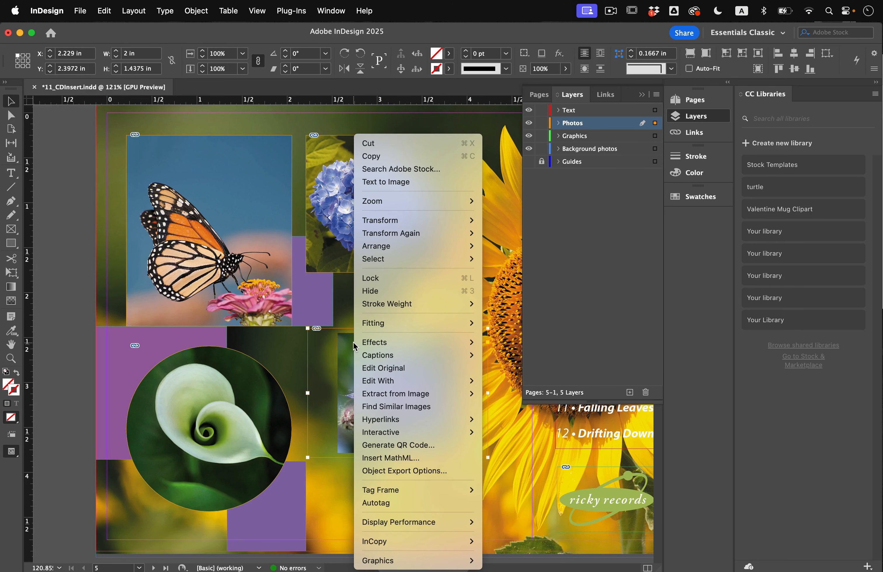
mouse_move(374, 325)
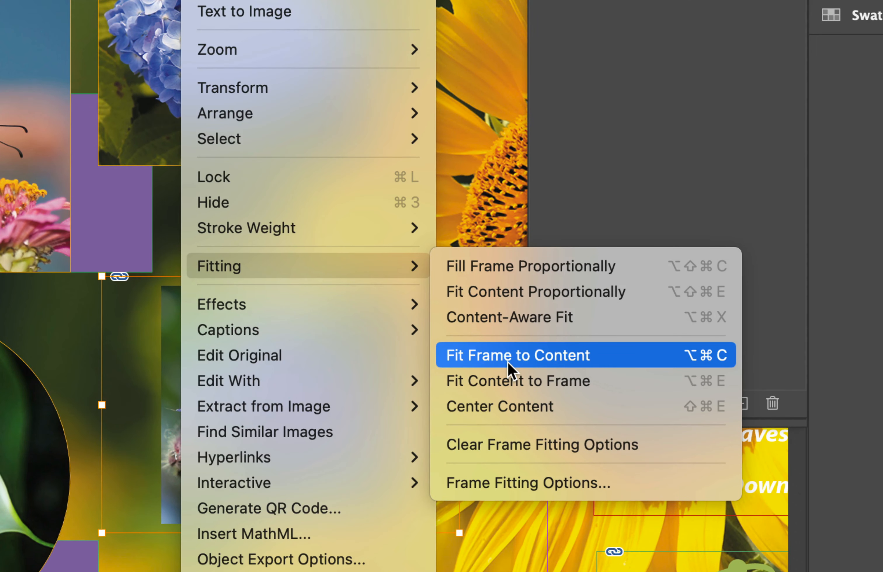
left_click(507, 361)
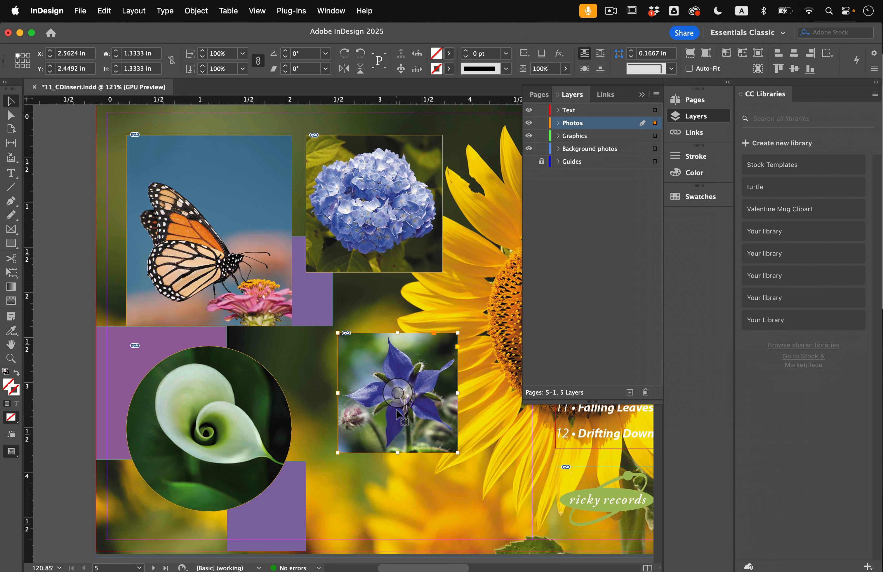
left_click(63, 175)
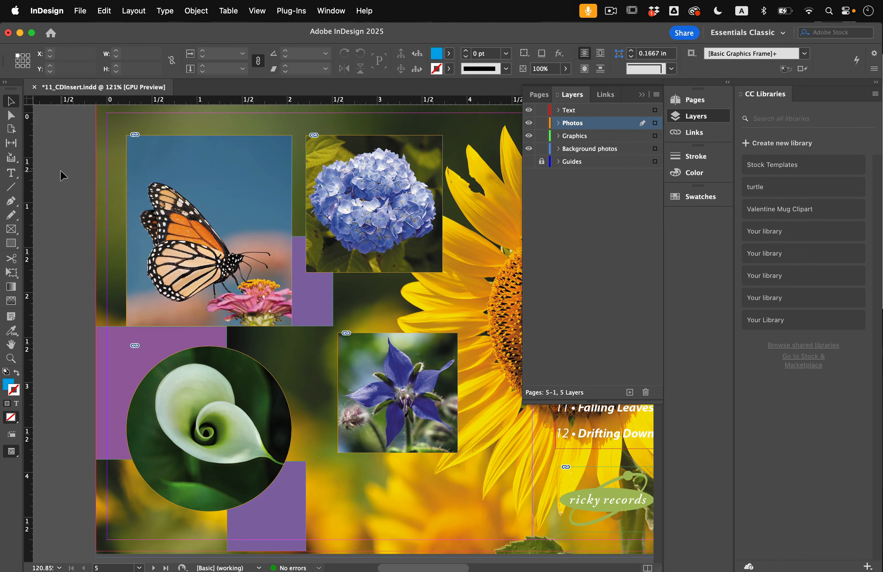
Bring the front cover on page 1 into view and check the installed applications for Adobe Bridge
scroll(61, 171, "down", 6)
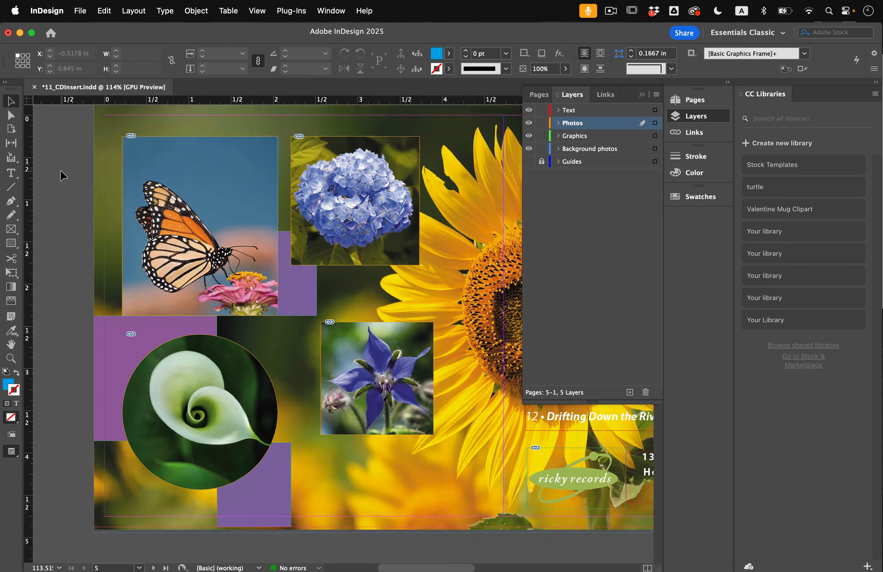
scroll(60, 171, "right", 4)
scroll(61, 171, "up", 4)
scroll(60, 170, "right", 8)
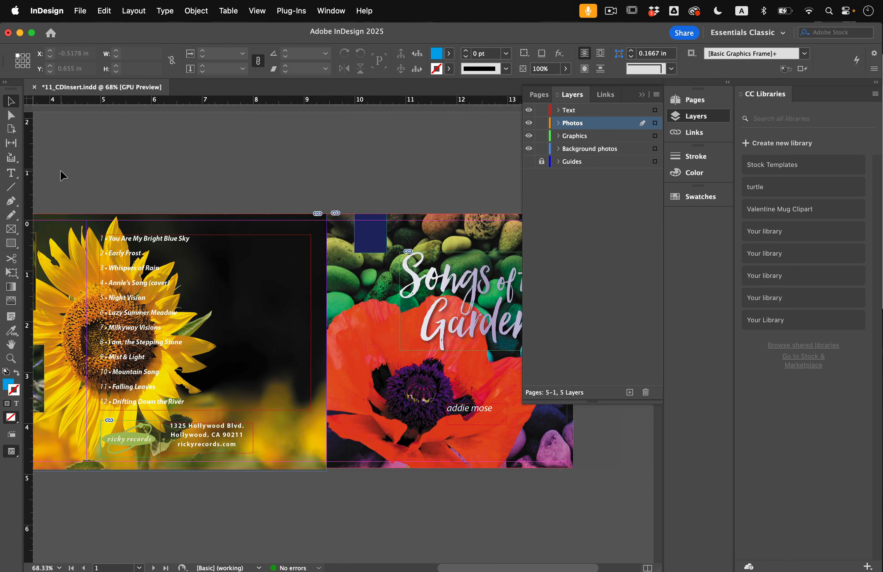
scroll(276, 191, "up", 3)
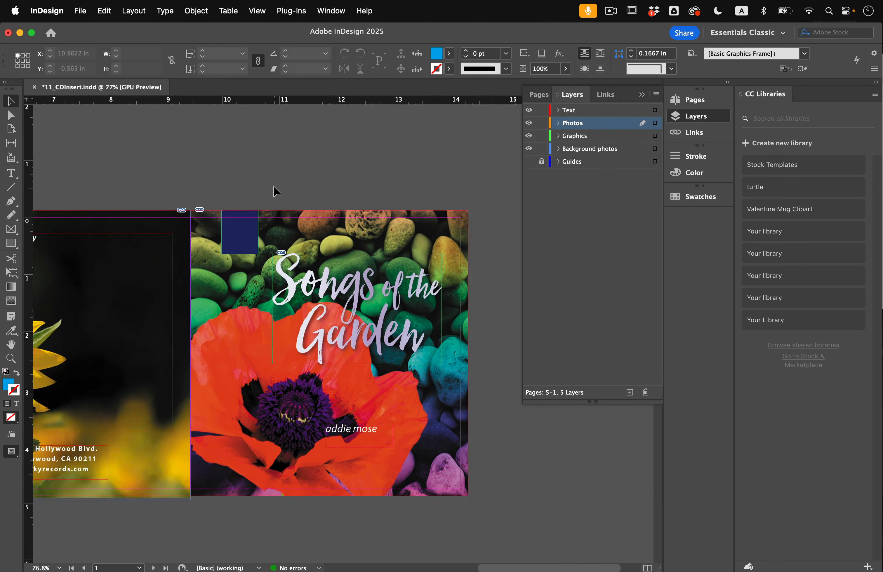
mouse_move(695, 568)
left_click(629, 547)
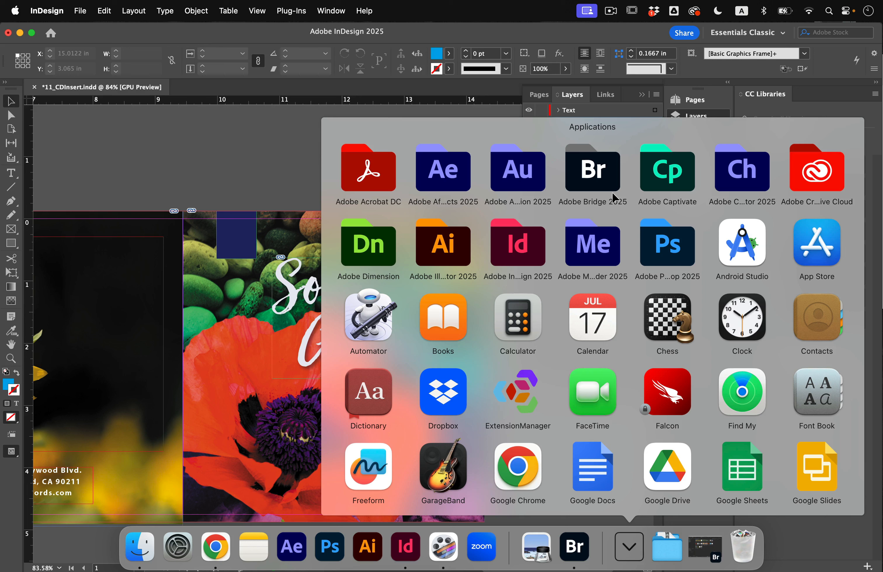
left_click(246, 139)
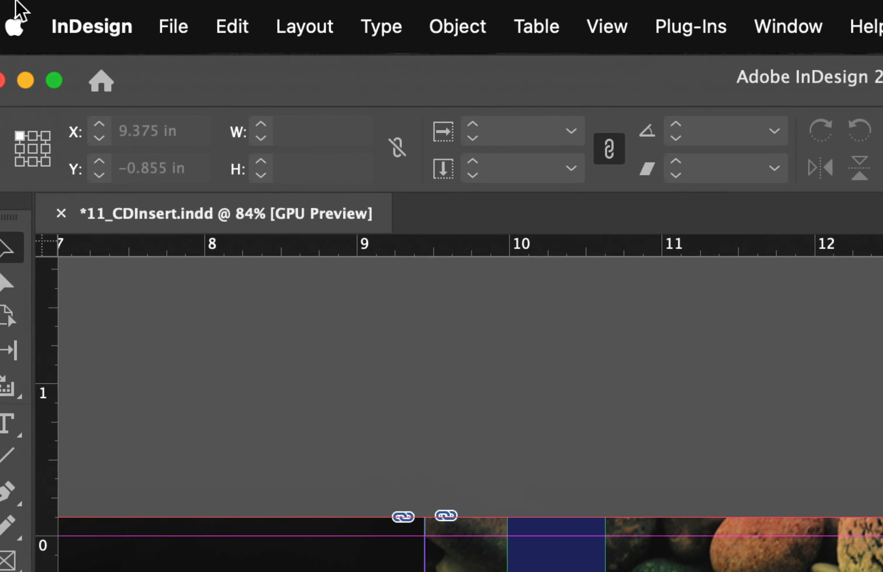
Browse the Lesson11 folder in Adobe Bridge, select maple-leaf-.psd, and narrow the Bridge window so the InDesign cover page shows beside it
left_click(174, 27)
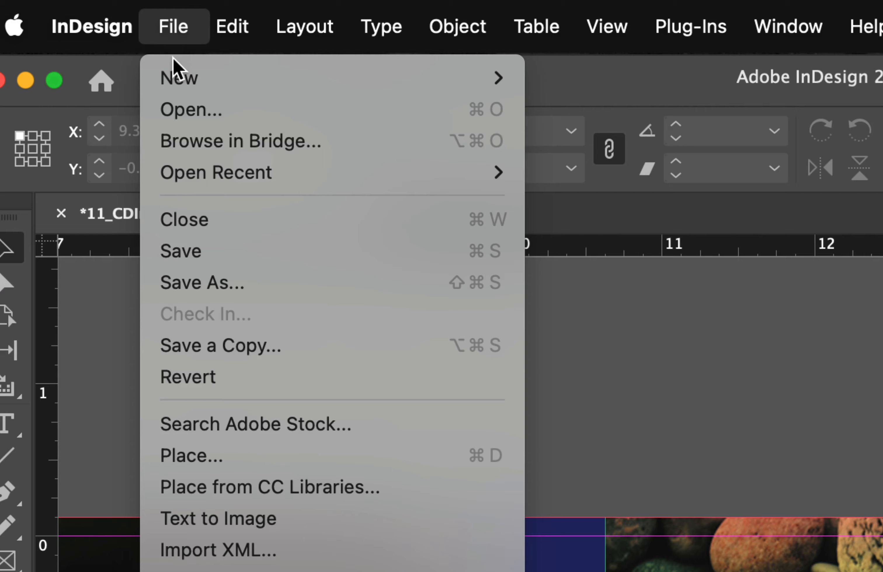
left_click(194, 143)
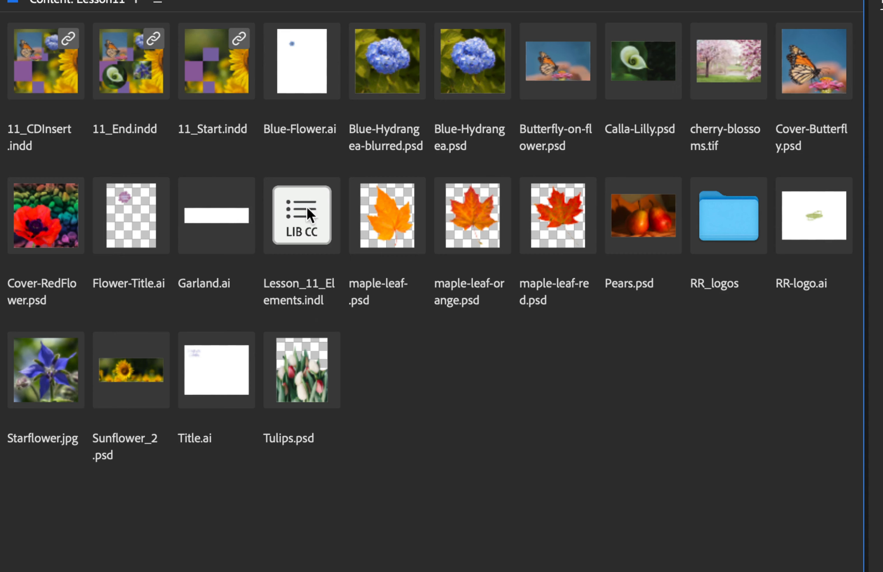
left_click(398, 227)
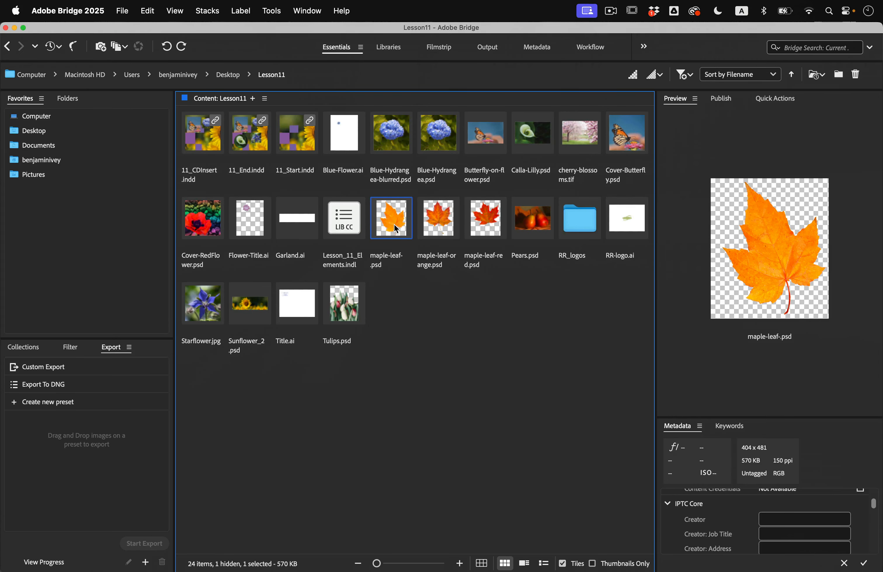
left_click_drag(18, 117, 382, 163)
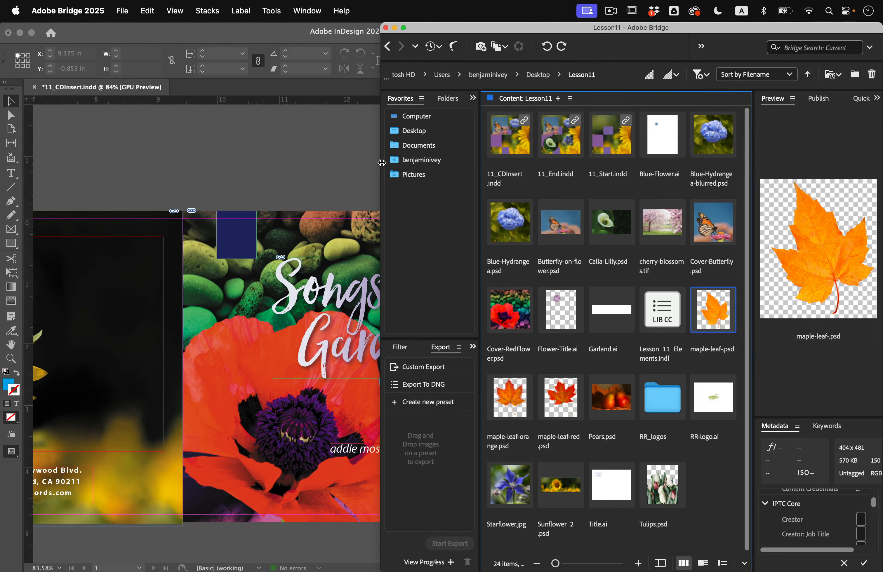
Place maple-leaf-.psd from Adobe Bridge in the InDesign document at about 1.38 by 1.64 in and move it over the cover's navy rectangle
left_click_drag(721, 315, 269, 166)
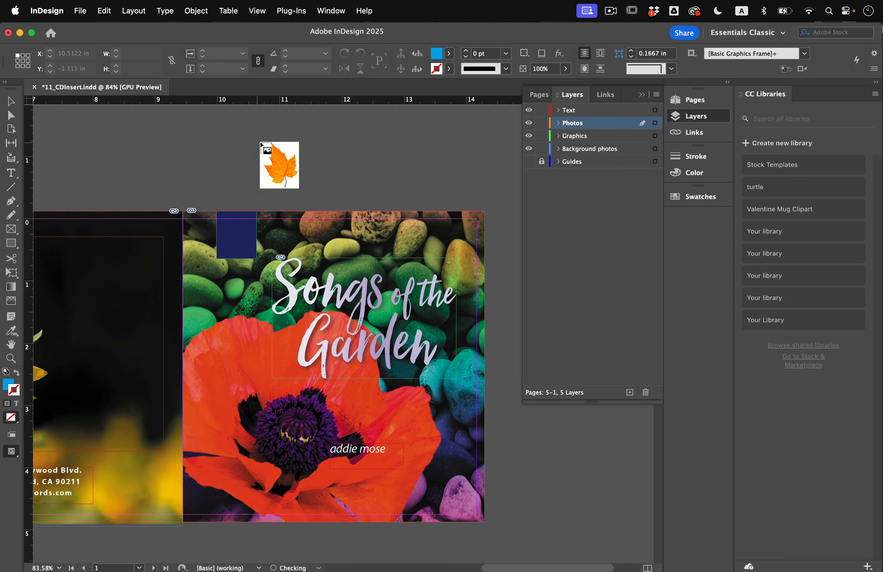
left_click_drag(249, 139, 336, 211)
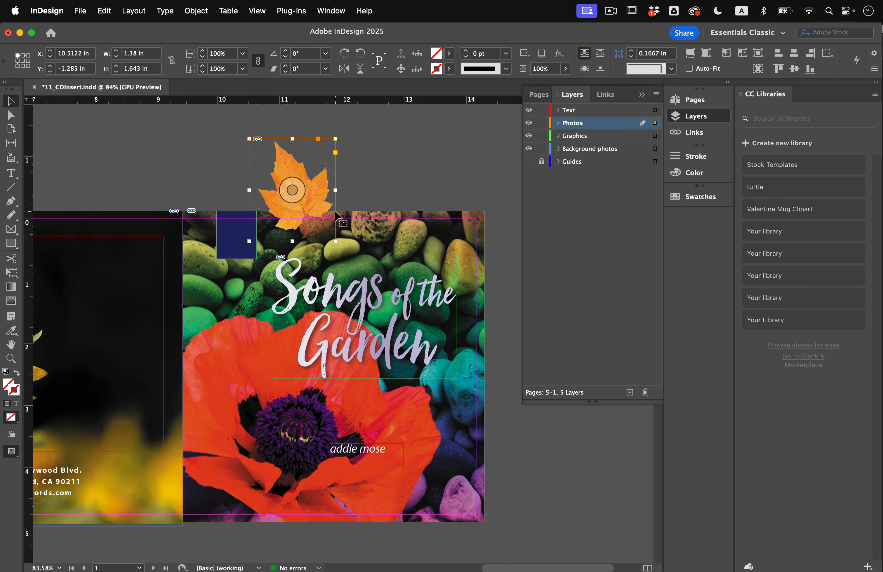
scroll(208, 223, "up", 3)
left_click_drag(314, 171, 231, 267)
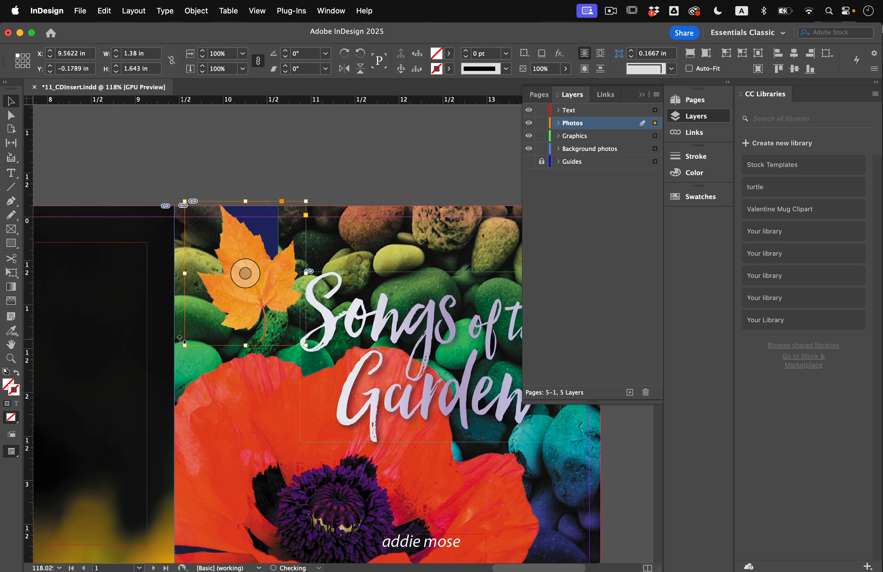
Scale the maple leaf down to about 0.76 by 0.9 in, with its frame's top on the cover's upper edge, overlapping the navy rectangle
left_click_drag(182, 347, 225, 296)
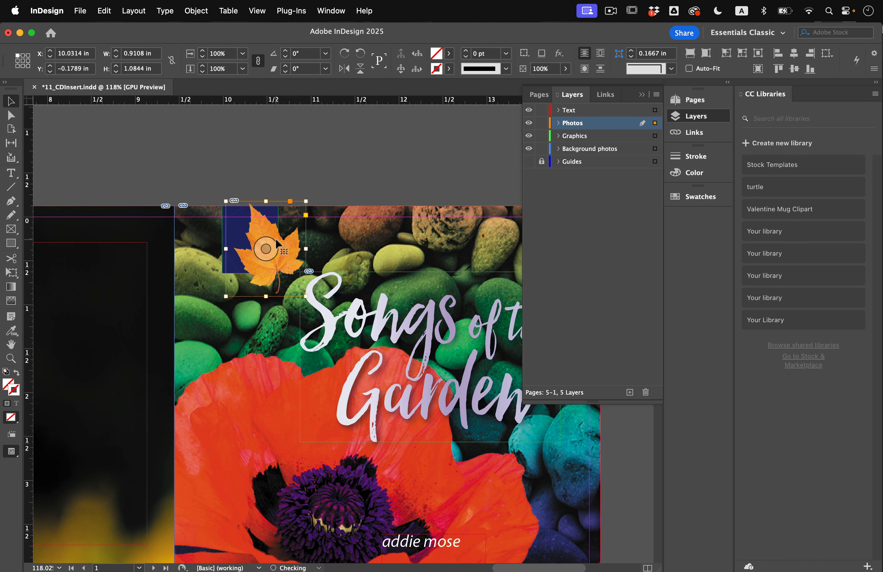
left_click_drag(275, 245, 242, 246)
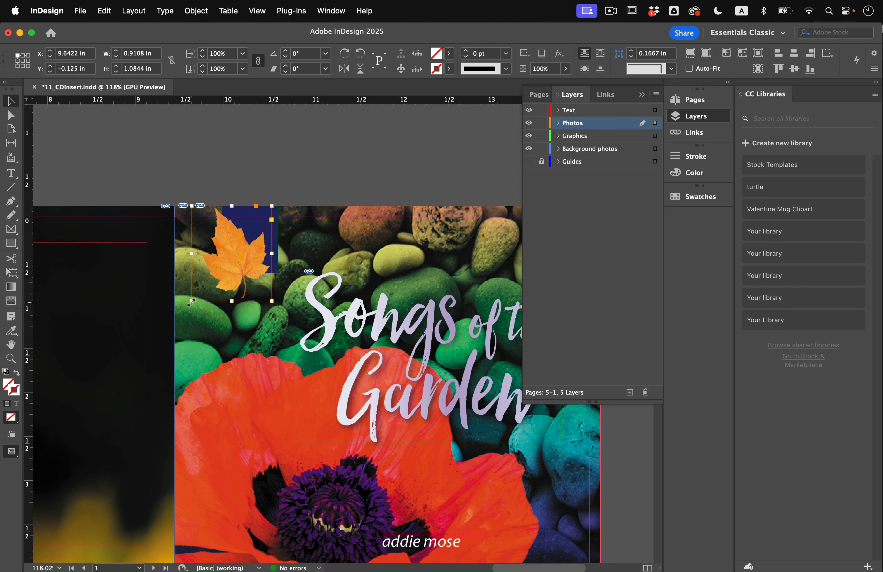
left_click_drag(192, 301, 206, 285)
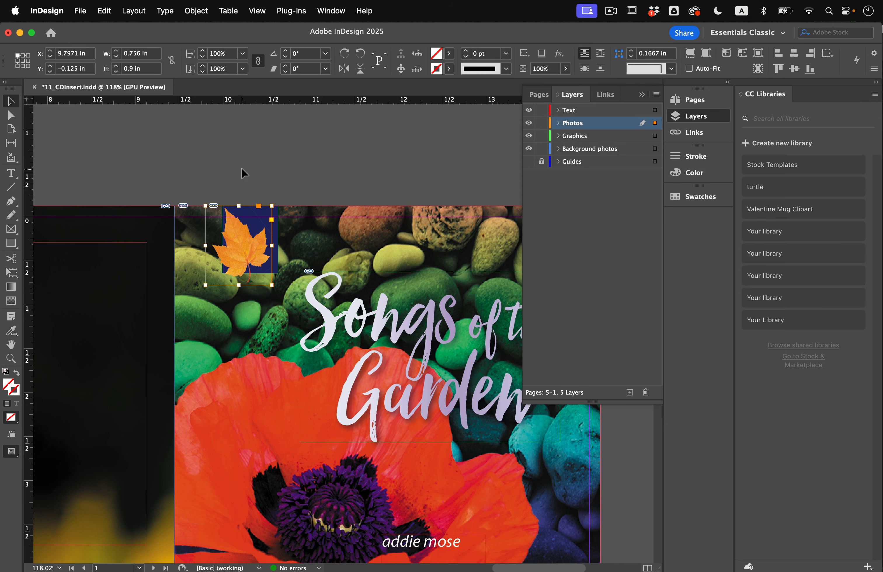
Switch to Adobe Bridge, replace the leaf in the cover frame with maple-leaf-orange.psd, and deselect it
key("ctrl+Up")
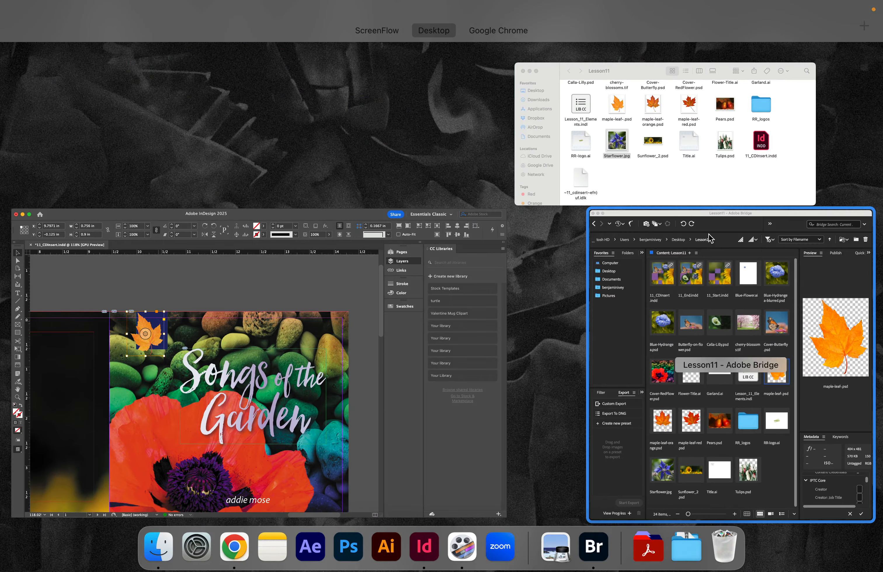
left_click(695, 301)
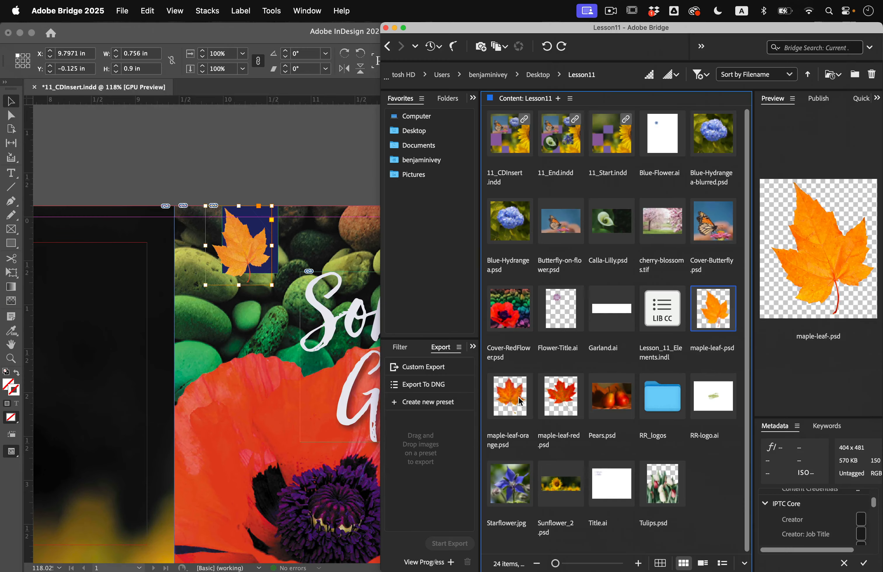
left_click_drag(528, 409, 238, 246)
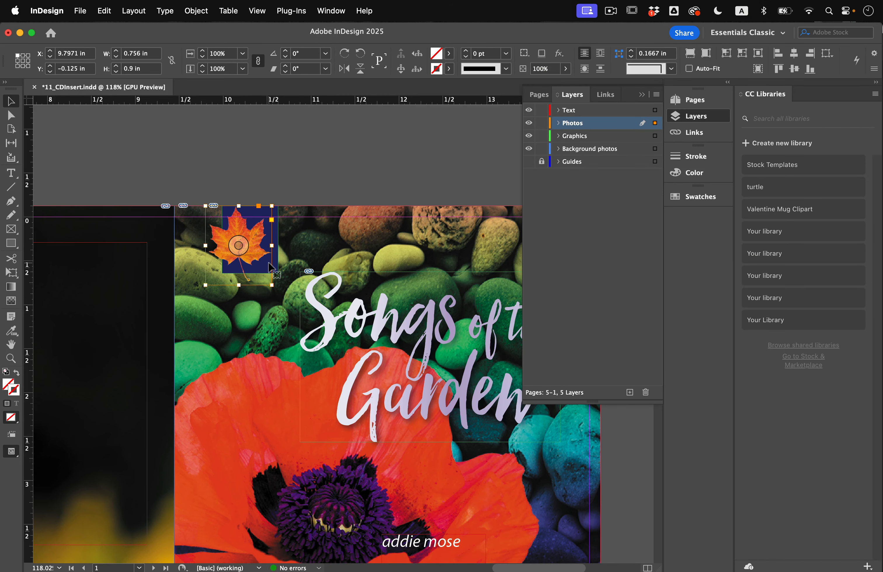
left_click(193, 173)
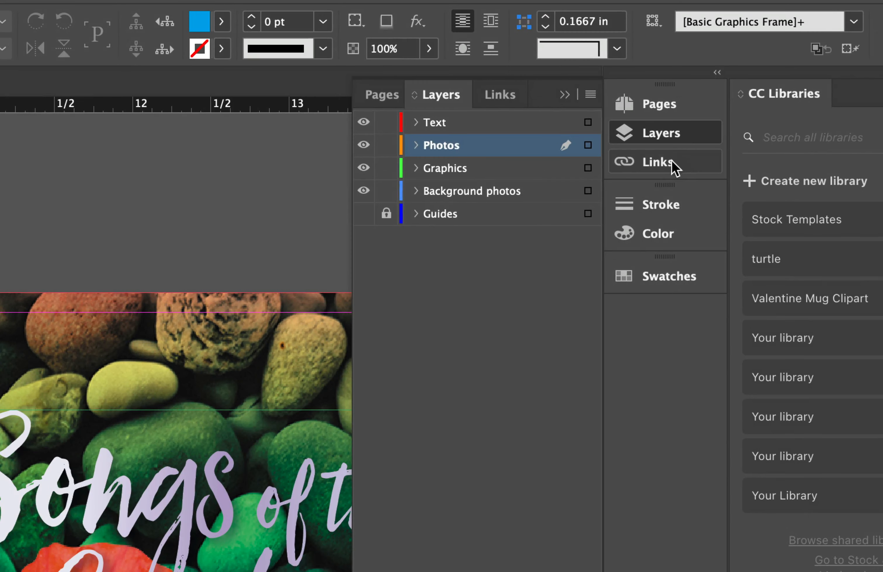
Select the Blue-Hydrangea.psd link in a widened Links panel and open its original file in Photoshop
left_click(672, 168)
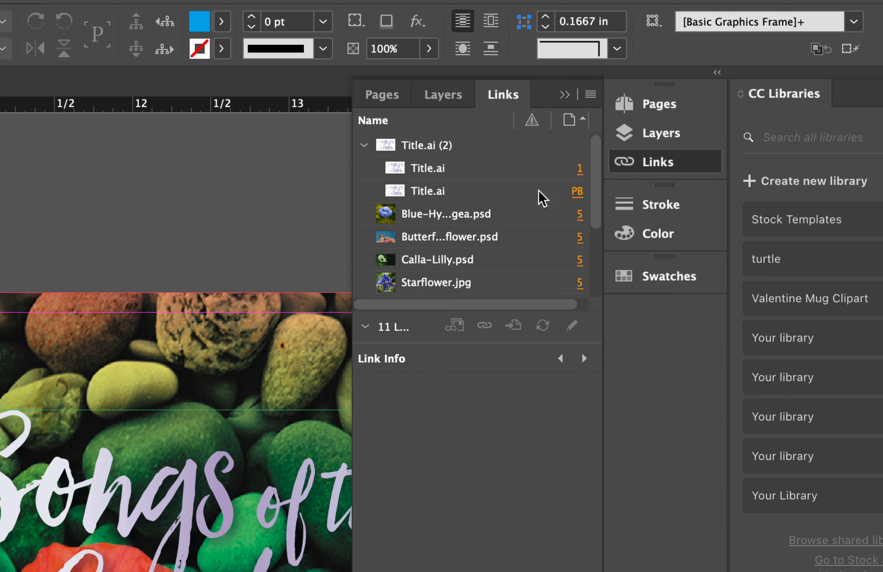
left_click(519, 211)
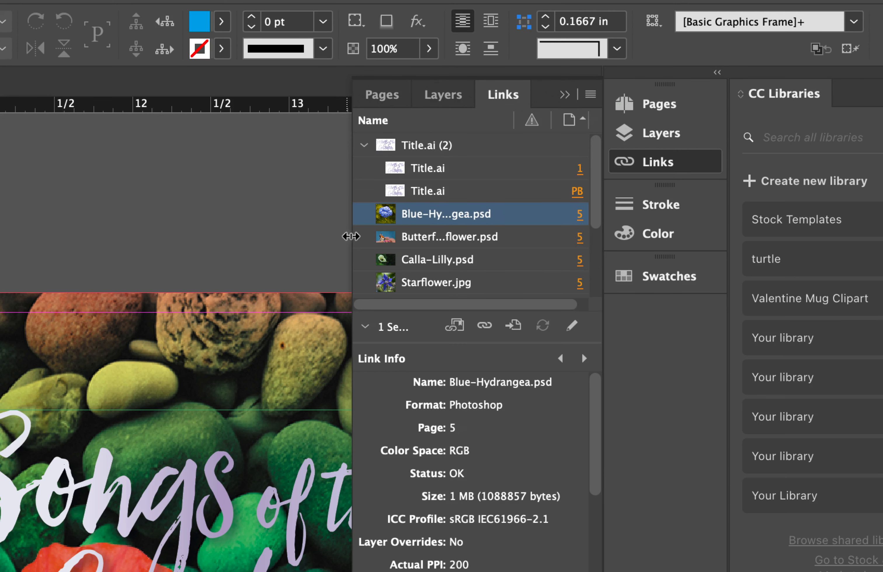
left_click_drag(350, 236, 252, 224)
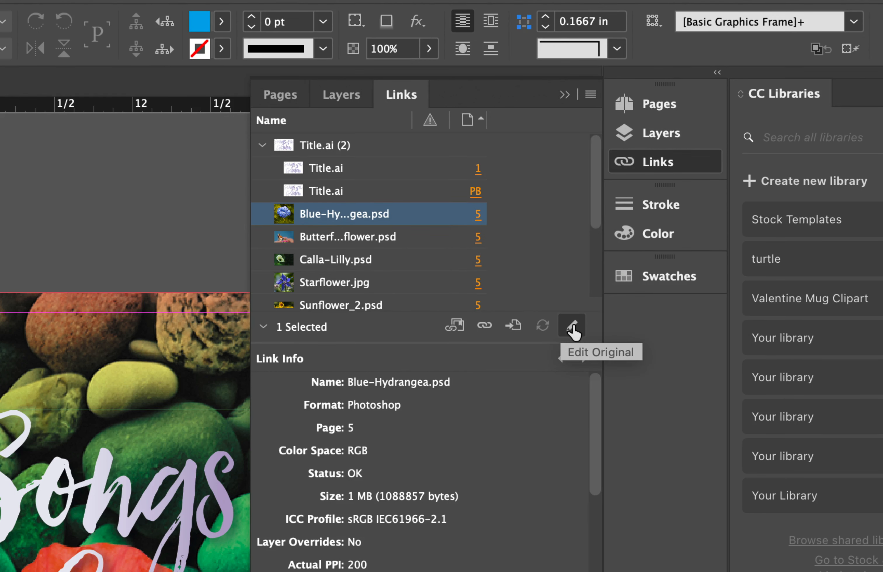
left_click(573, 329)
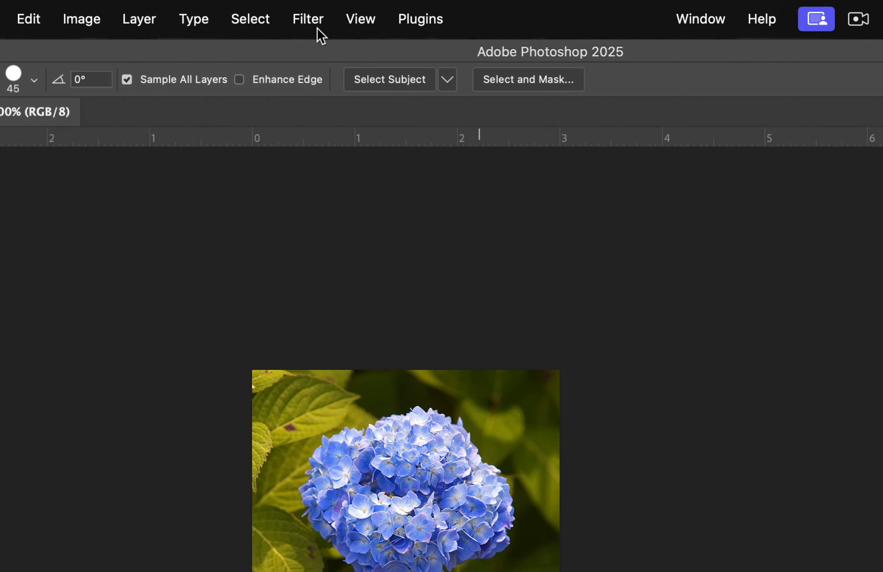
Apply a Gaussian Blur with a radius of 5.4 pixels to the hydrangea photo
left_click(299, 13)
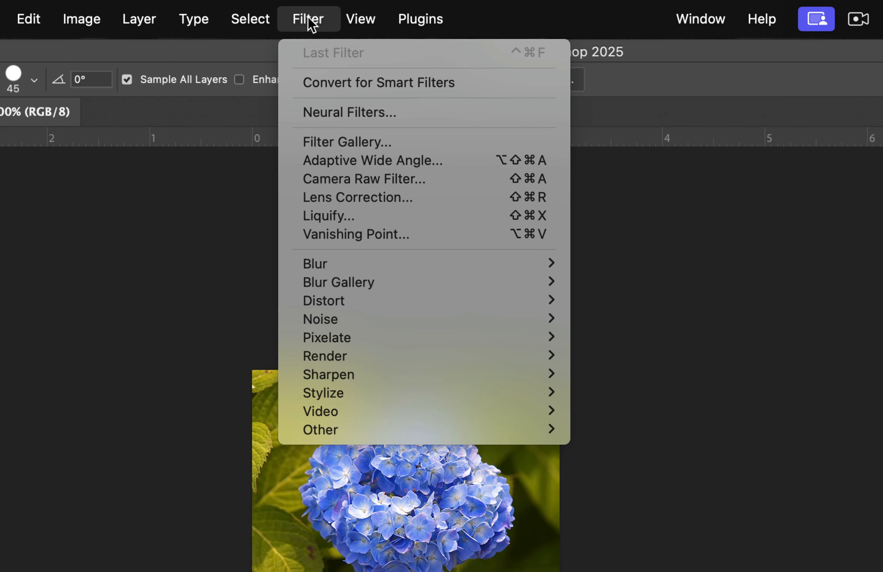
mouse_move(377, 262)
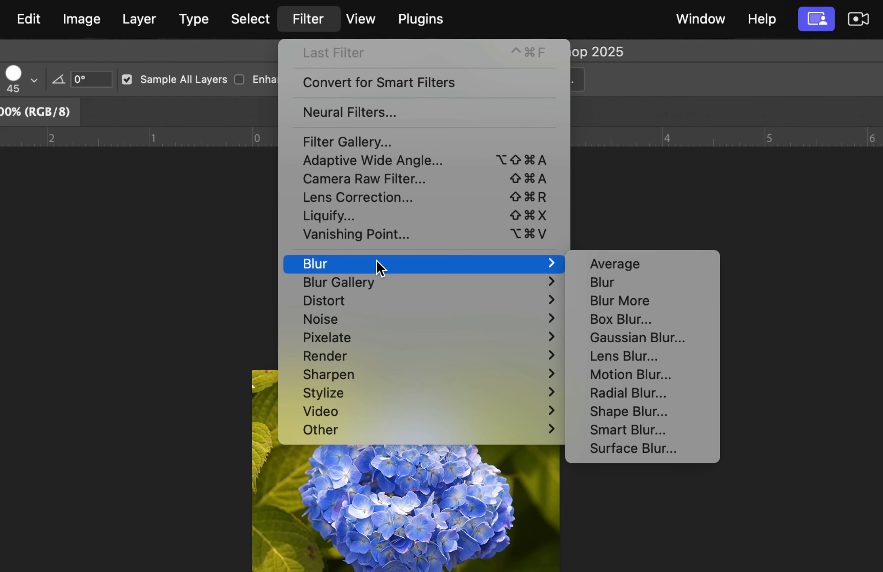
left_click(647, 338)
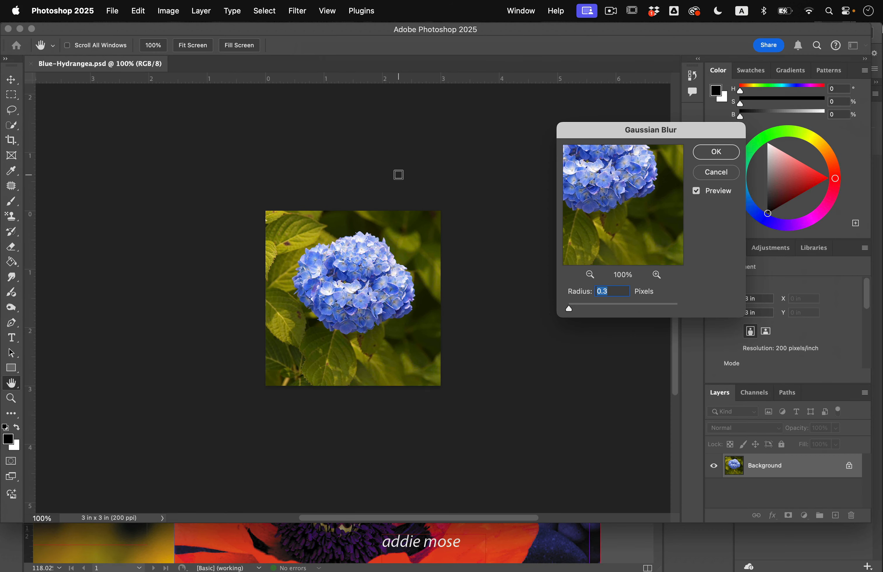
left_click_drag(573, 309, 599, 308)
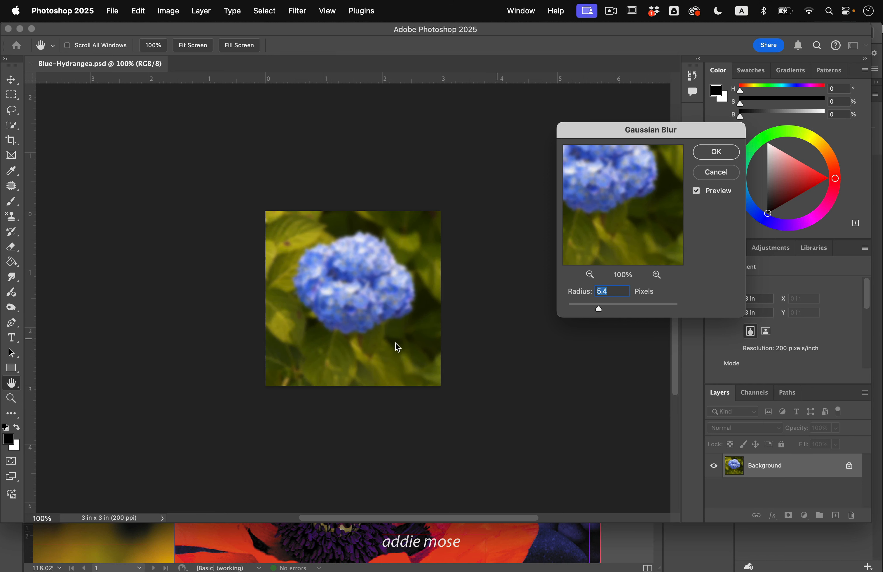
left_click(716, 152)
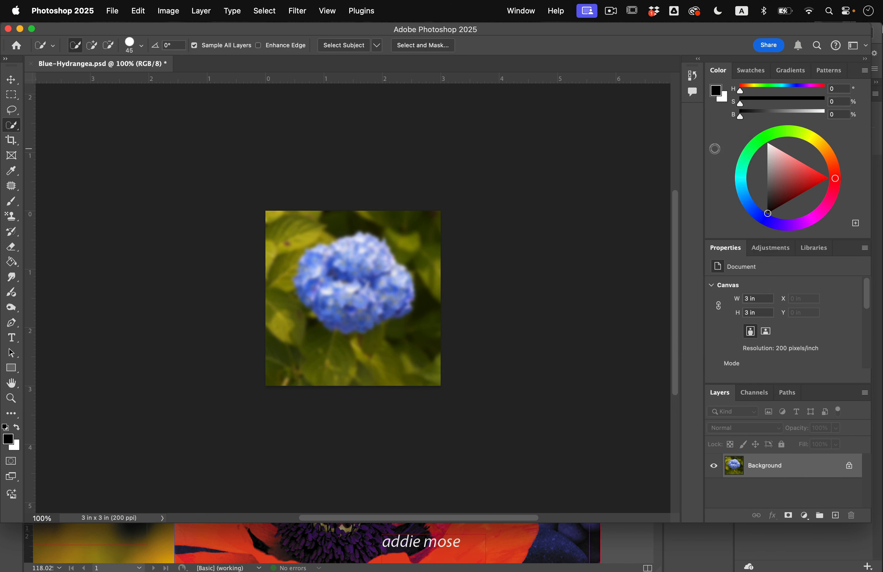
Save the blurred Blue-Hydrangea.psd and close it
left_click(113, 12)
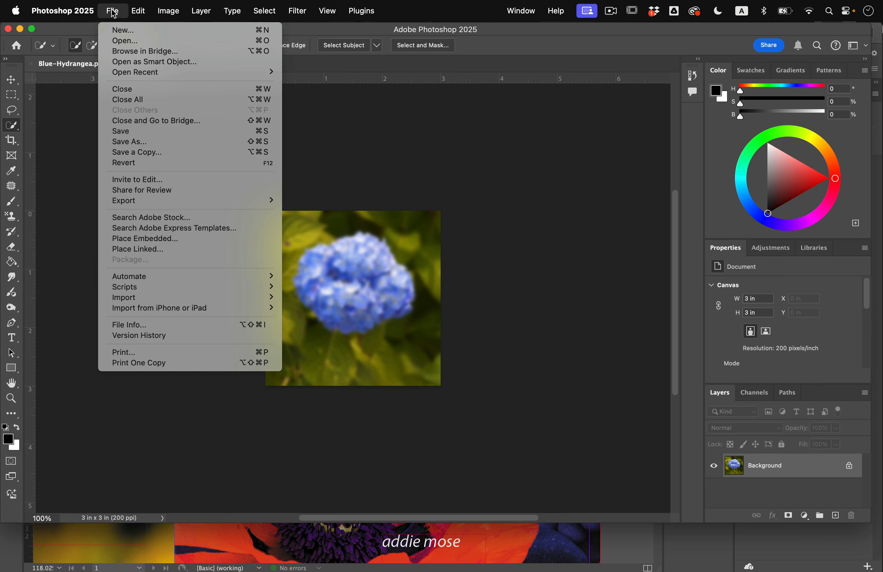
left_click(151, 131)
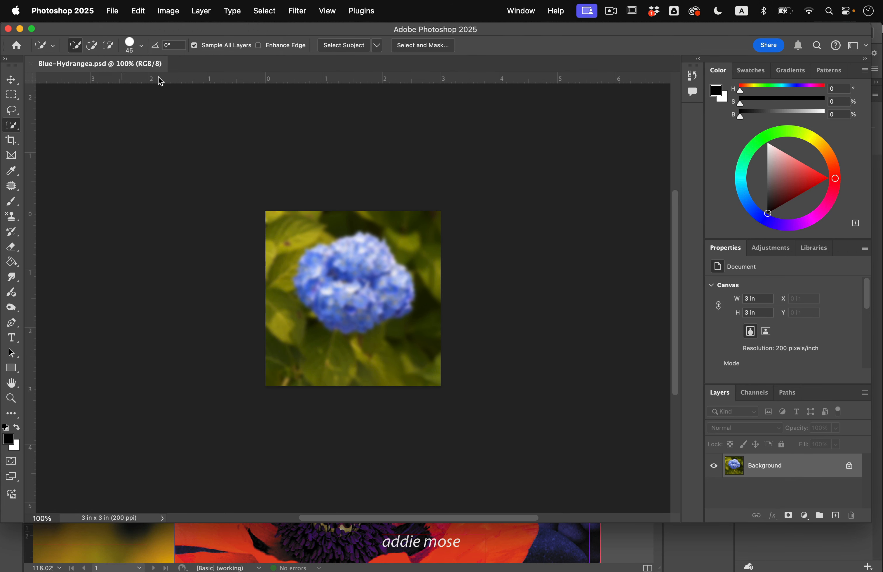
key("super+w")
Switch back to the InDesign document and go to the linked Blue-Hydrangea.psd image on page 5
key("ctrl+Up")
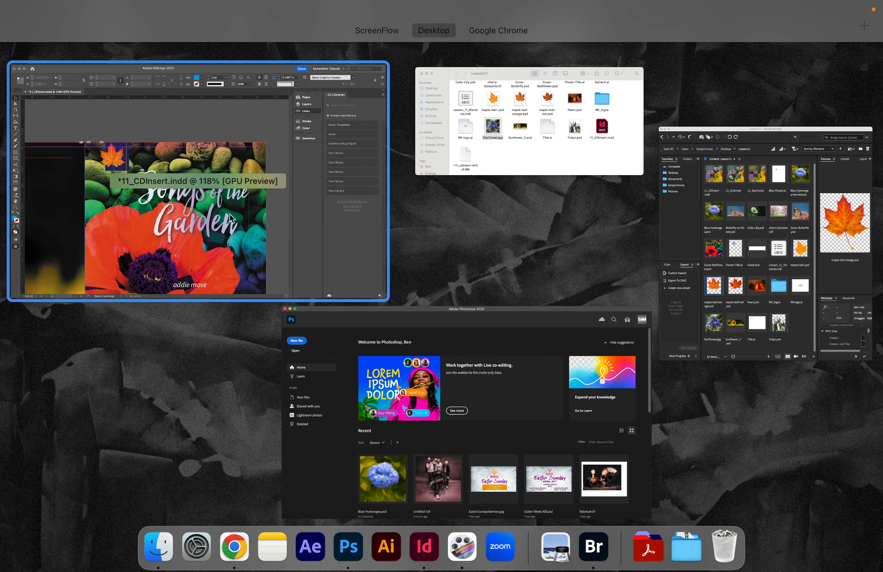
left_click(252, 249)
scroll(289, 268, "down", 2)
scroll(289, 268, "up", 3)
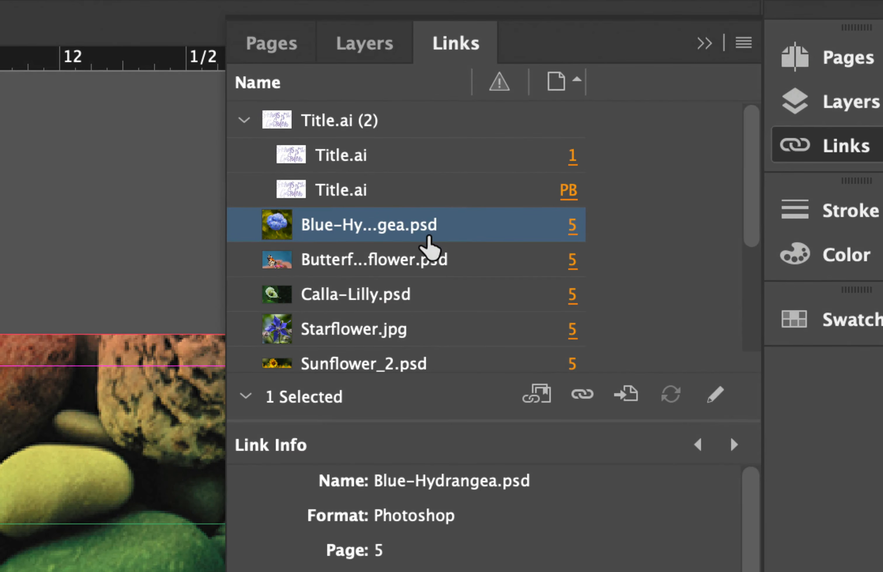
left_click(632, 402)
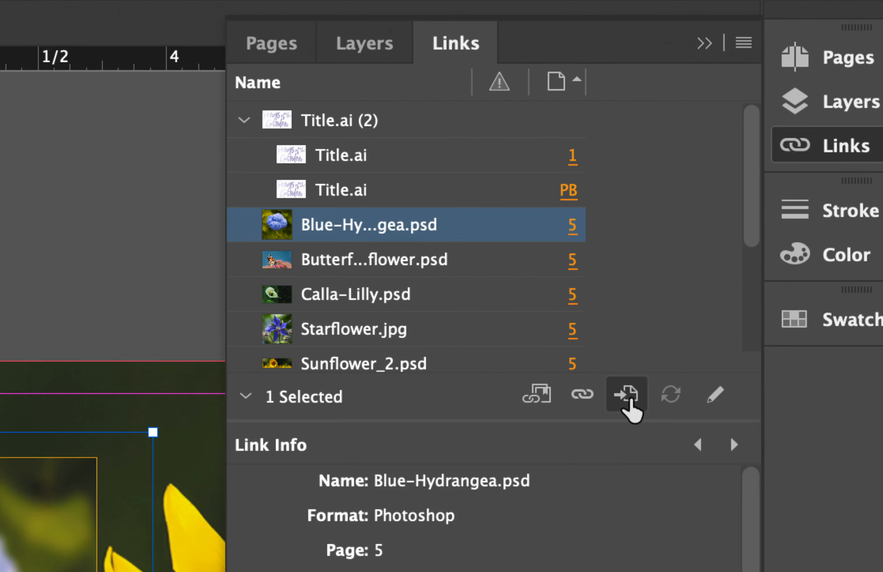